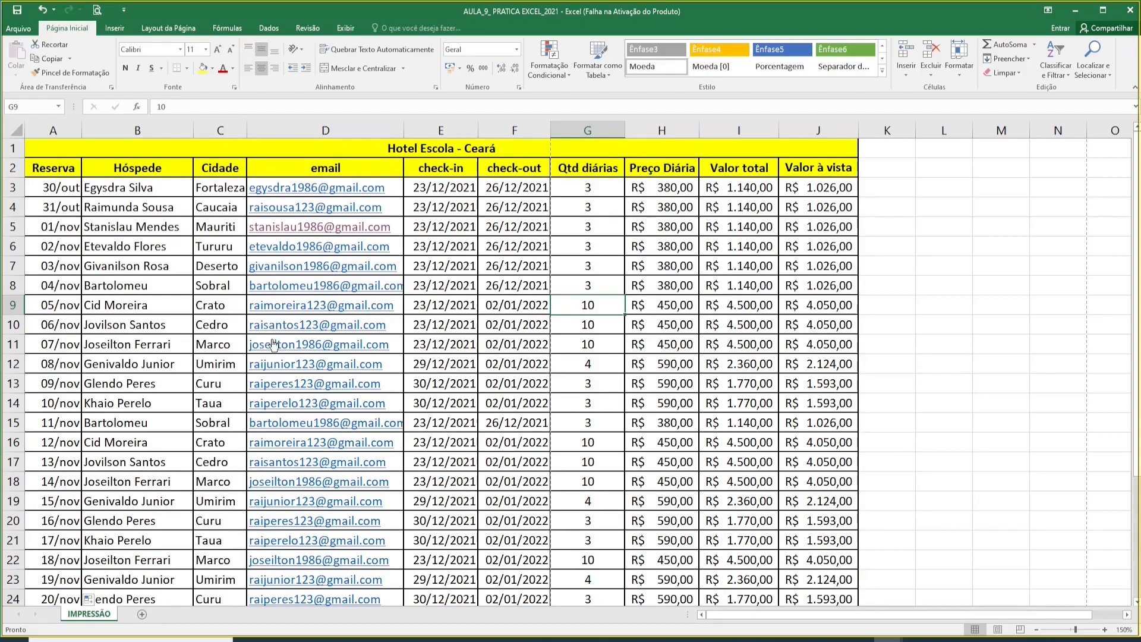
left_click(442, 208)
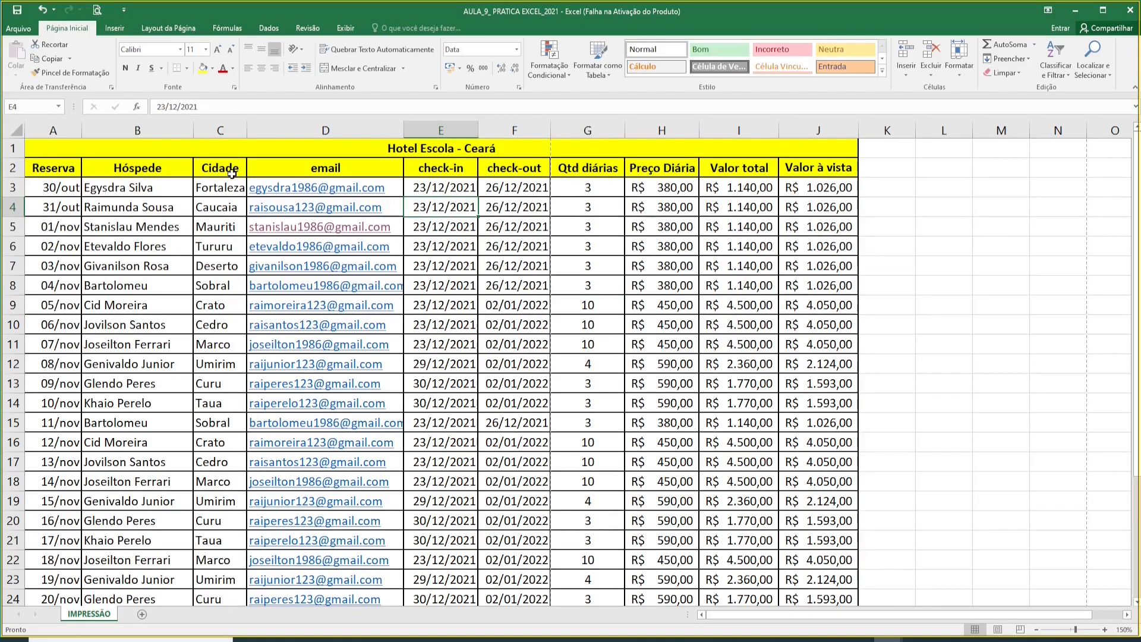
left_click(148, 238)
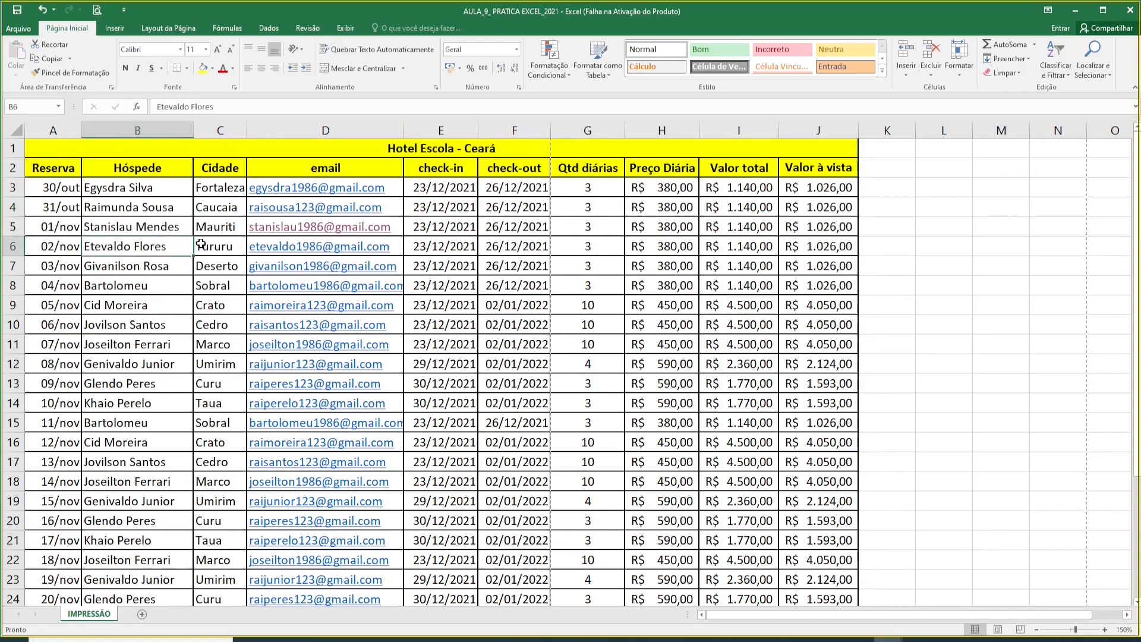
left_click(202, 244)
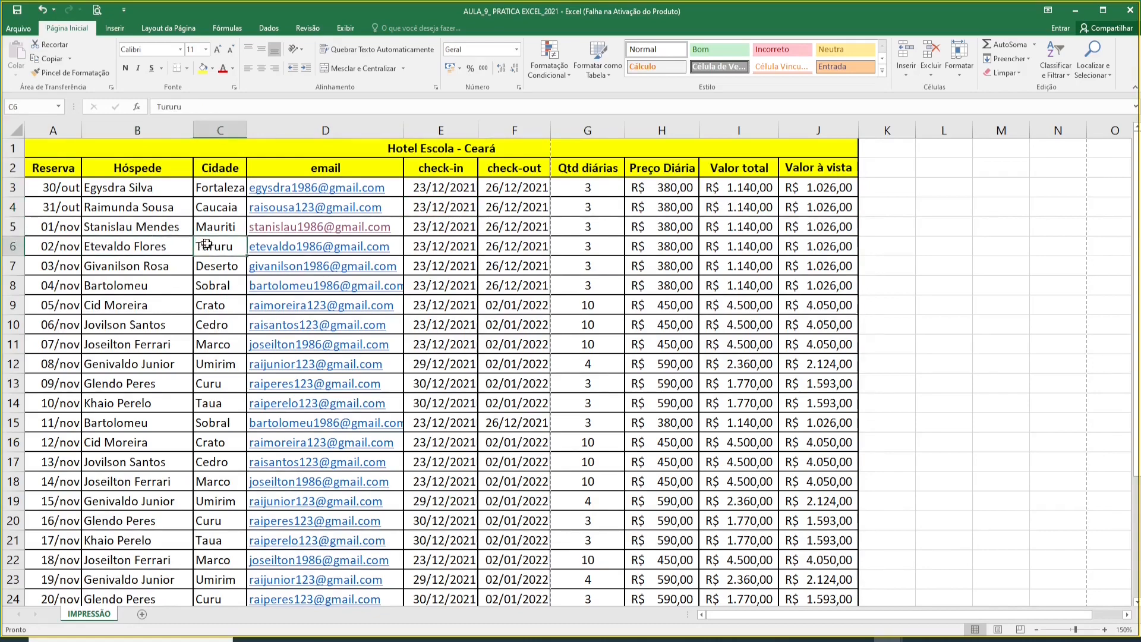
left_click(439, 232)
left_click(513, 237)
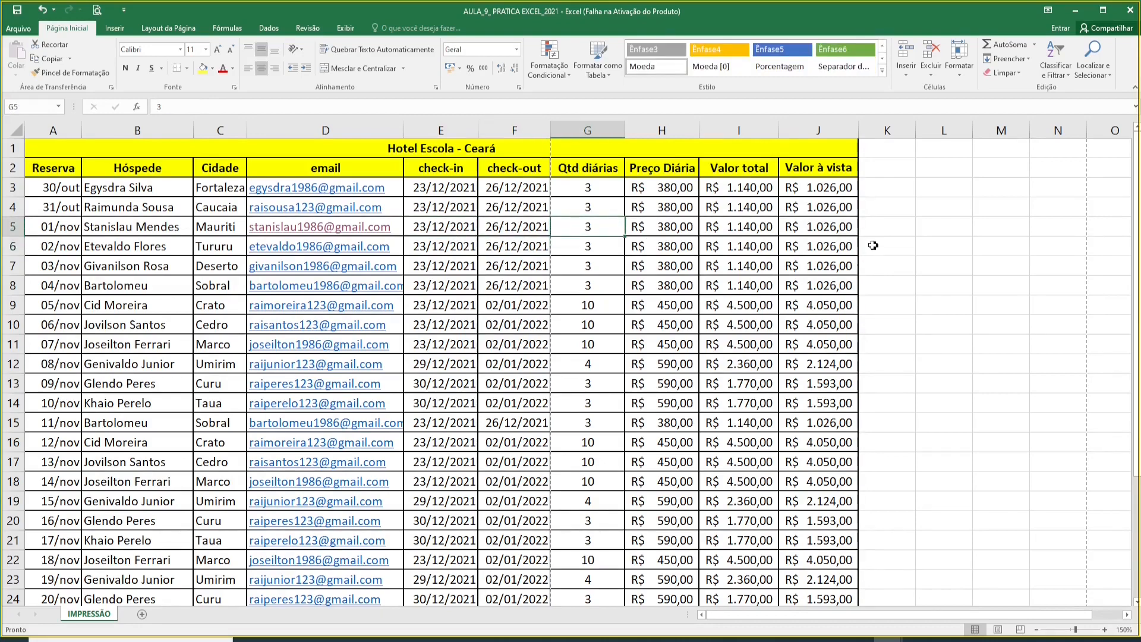
left_click(725, 231)
left_click(826, 246)
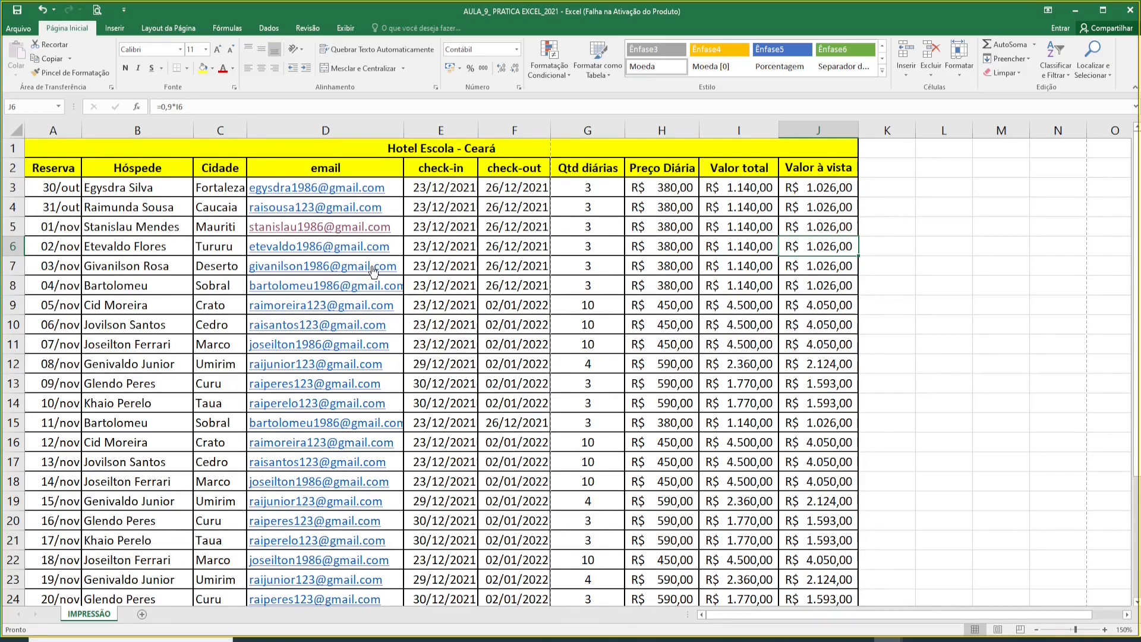
Examine both pages of the reservation sheet's print preview, then return to the worksheet.
left_click(26, 29)
left_click(34, 175)
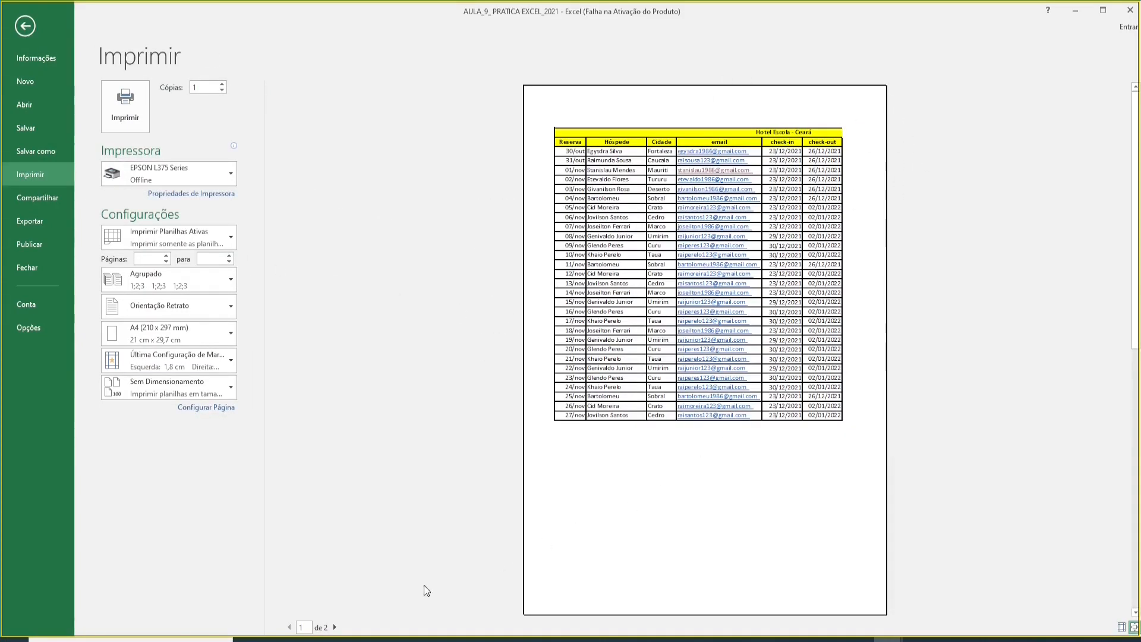
left_click(335, 628)
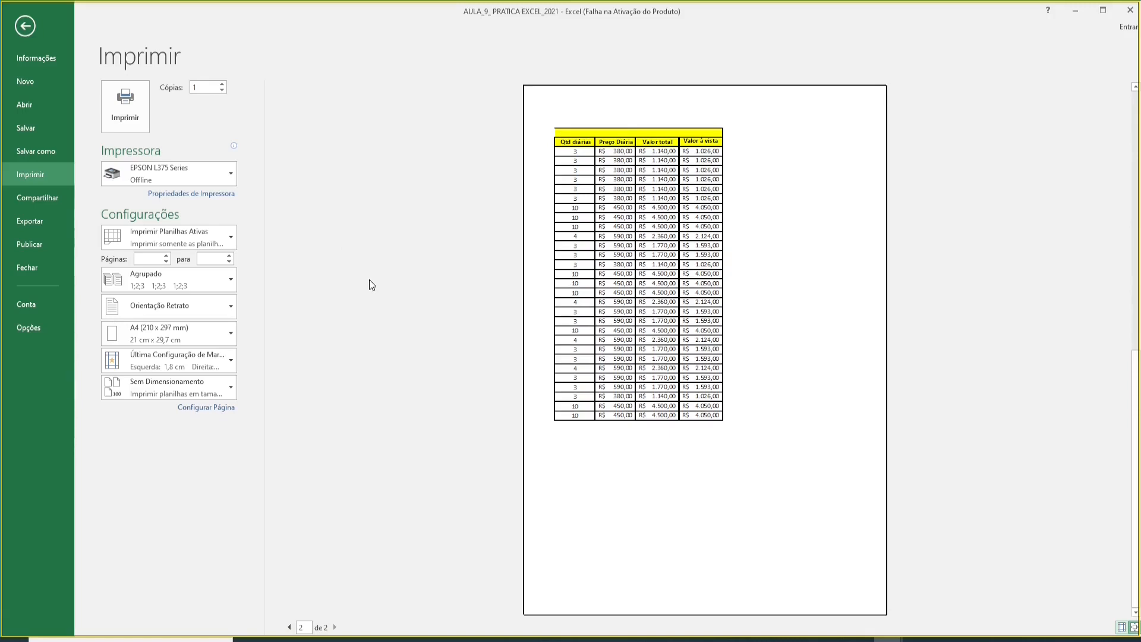
key("Escape")
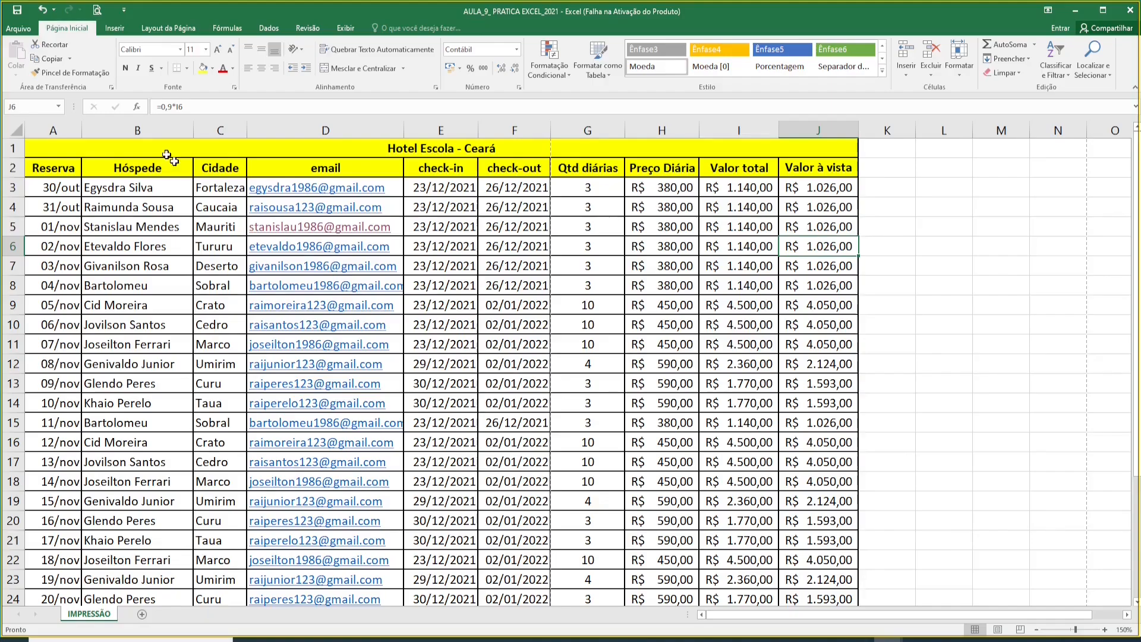
Reopen the print preview to check how the first page is laid out, and return to the worksheet.
left_click(21, 30)
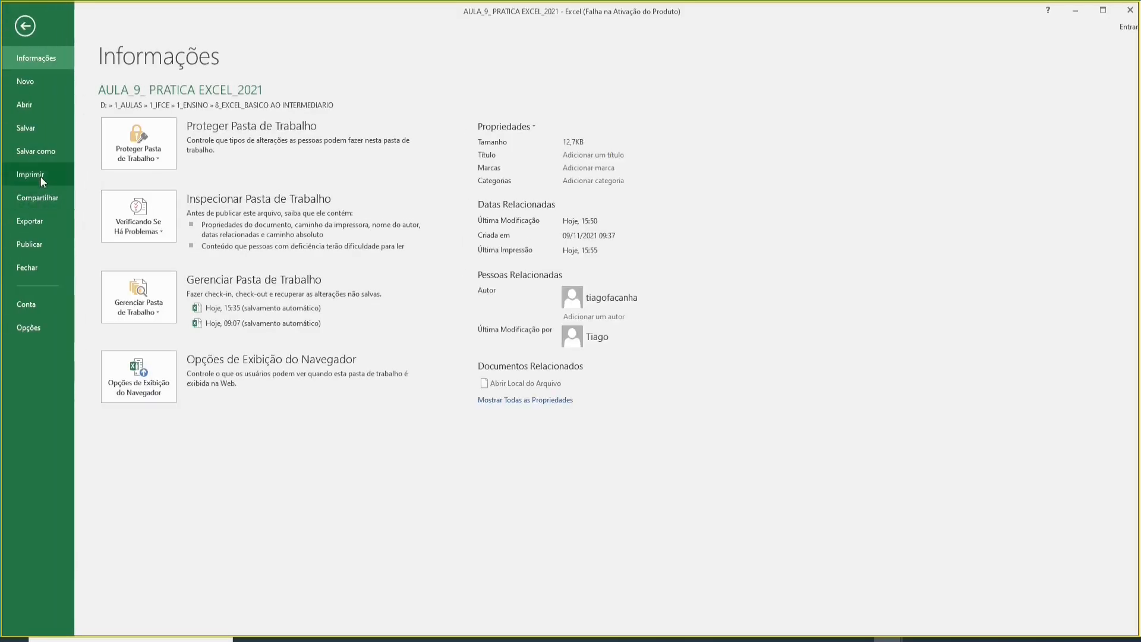
key("Escape")
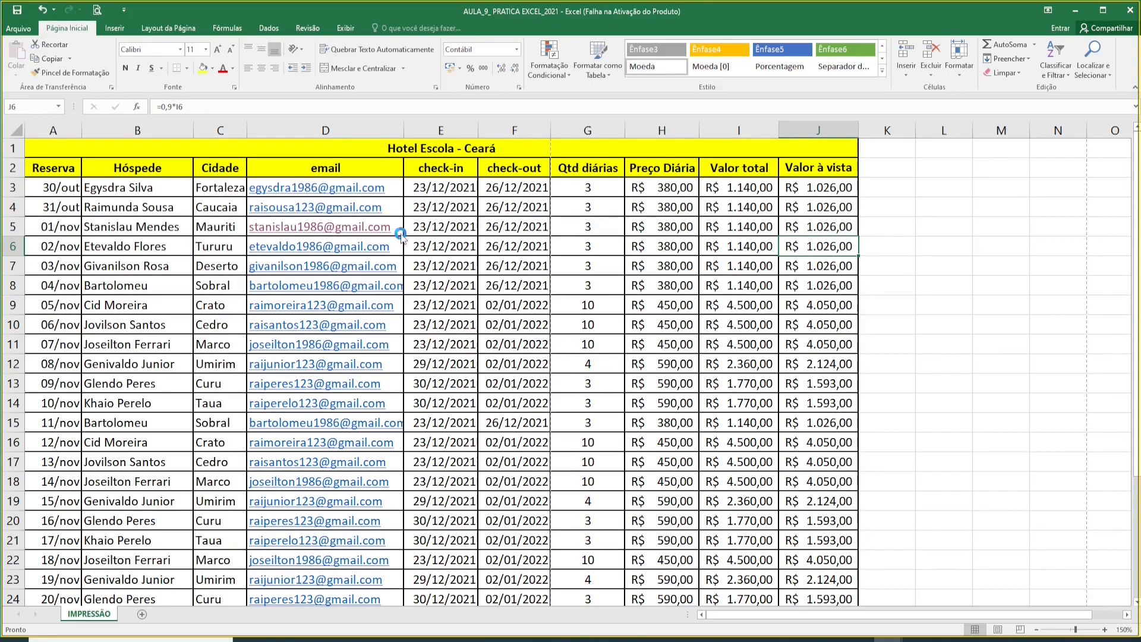
key("ctrl+p")
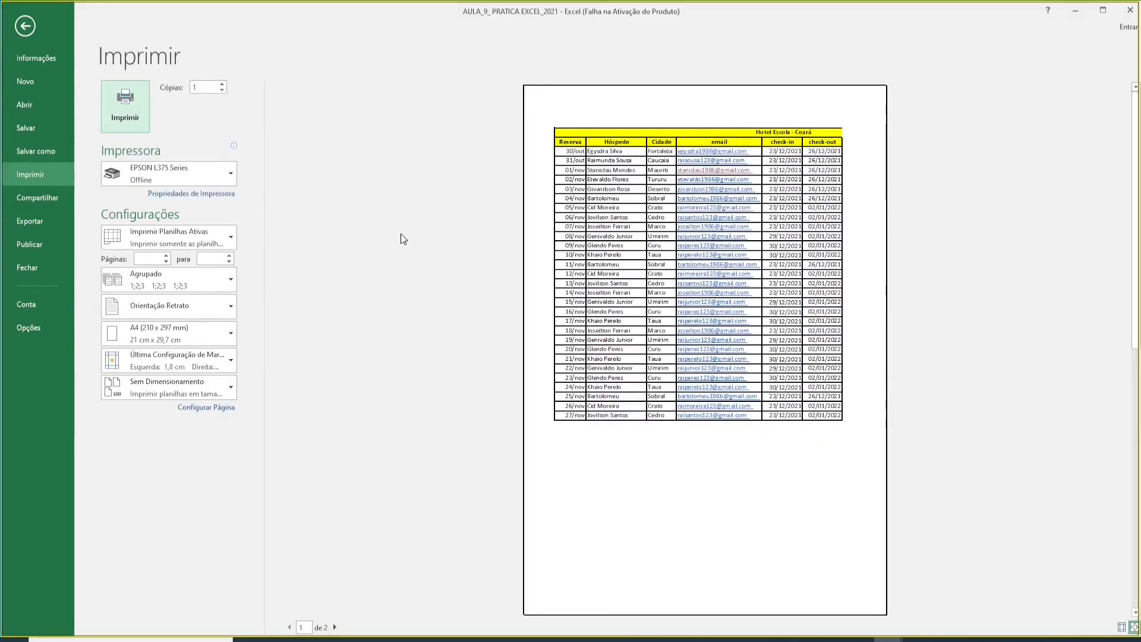
key("Escape")
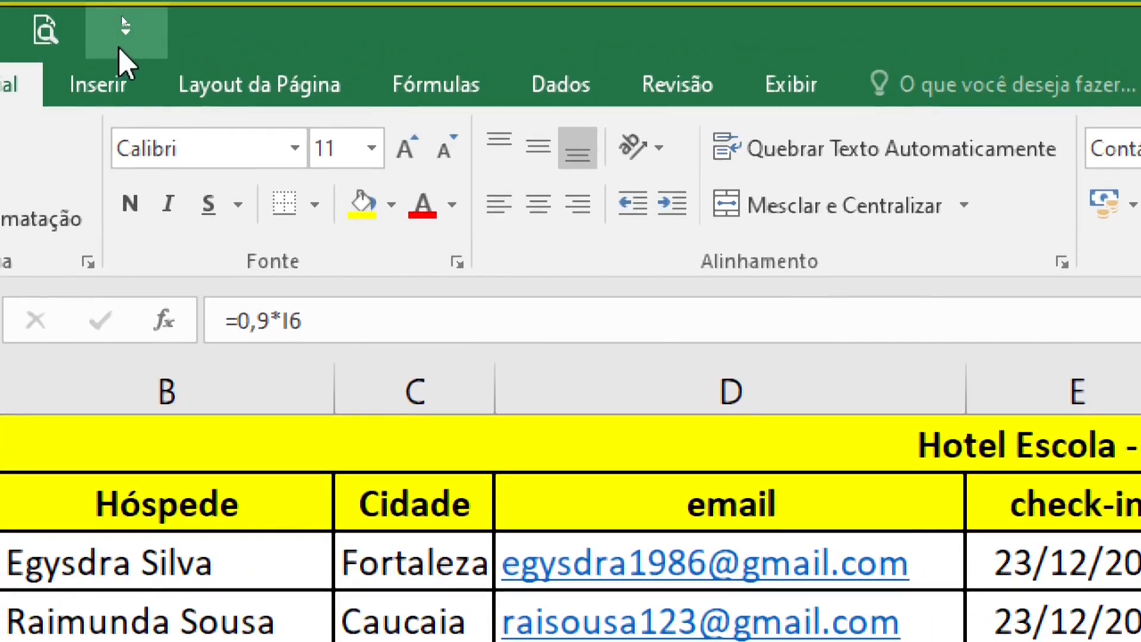
Check which quick access commands are enabled, including Visualizar de Impressão e Imprimir, and return to the worksheet.
left_click(119, 21)
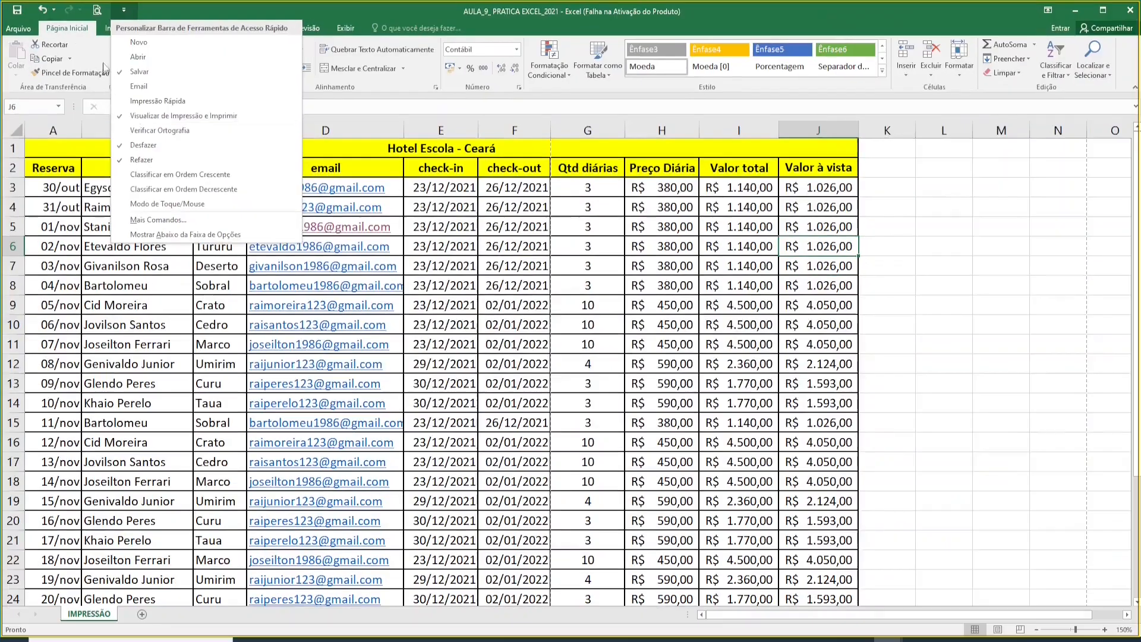
left_click(95, 13)
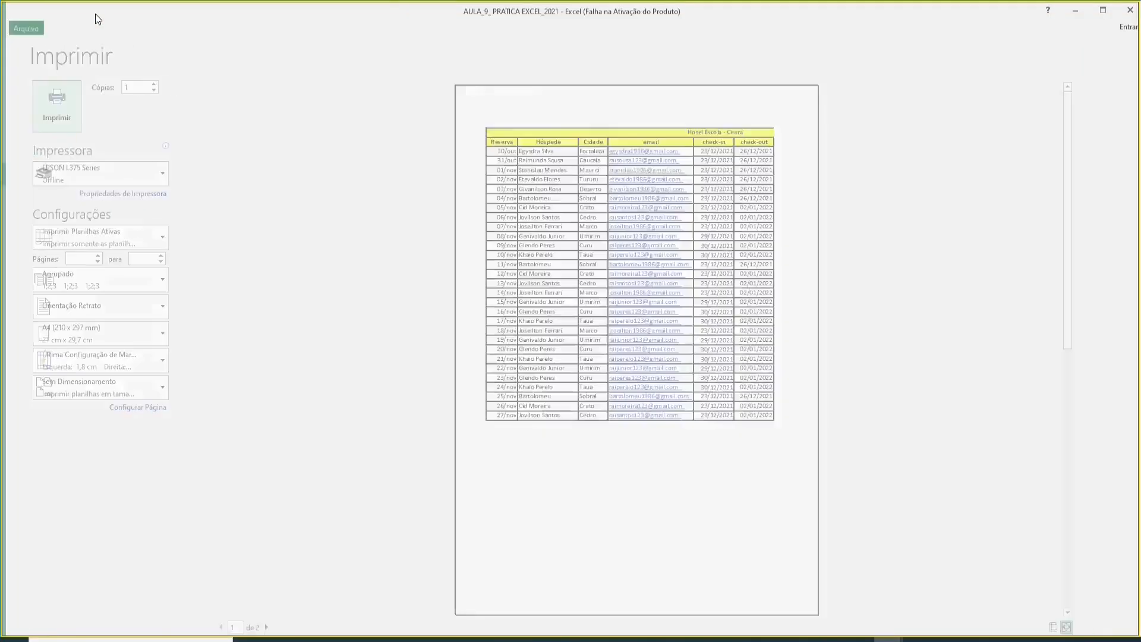
key("Escape")
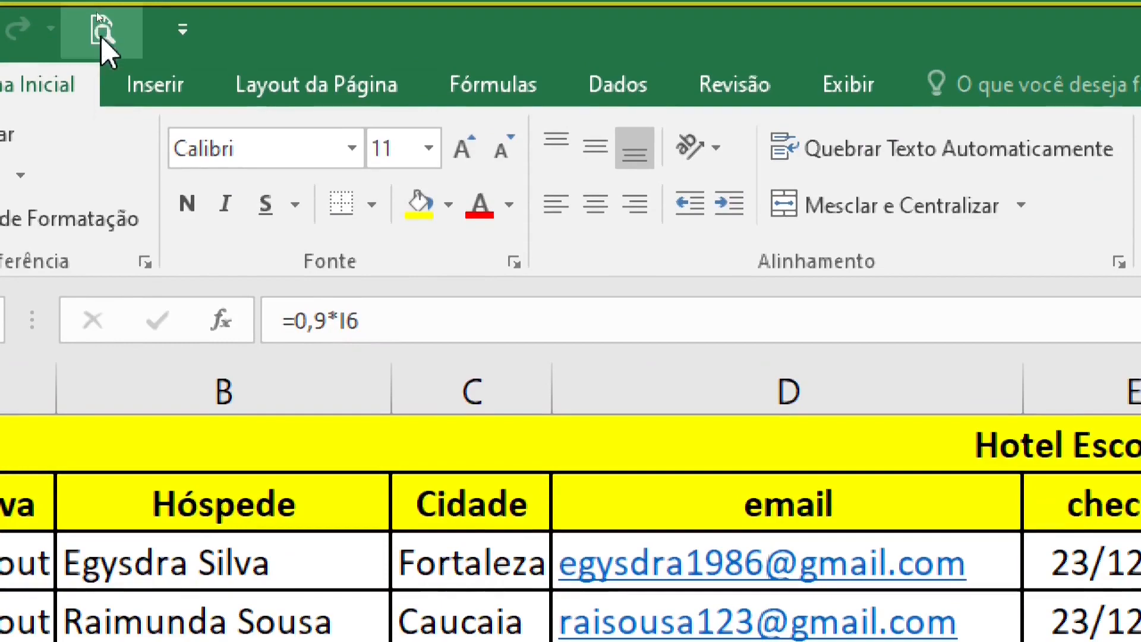
Set the printout to landscape orientation (Orientação Paisagem) with narrow margins (Estreita).
left_click(98, 18)
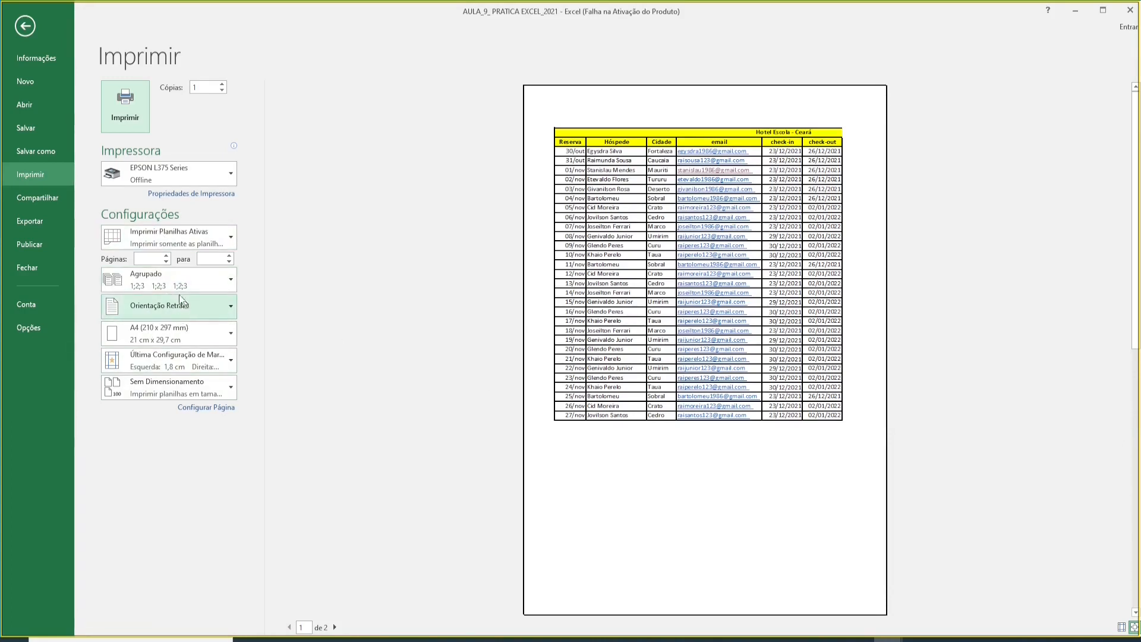
mouse_move(169, 173)
left_click(229, 308)
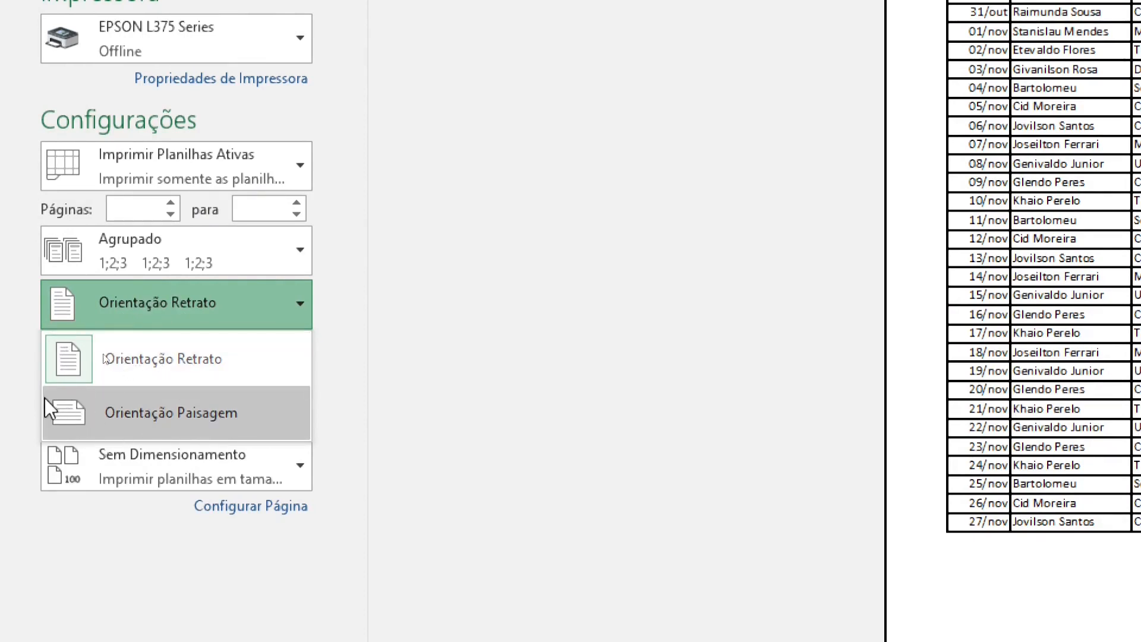
left_click(158, 407)
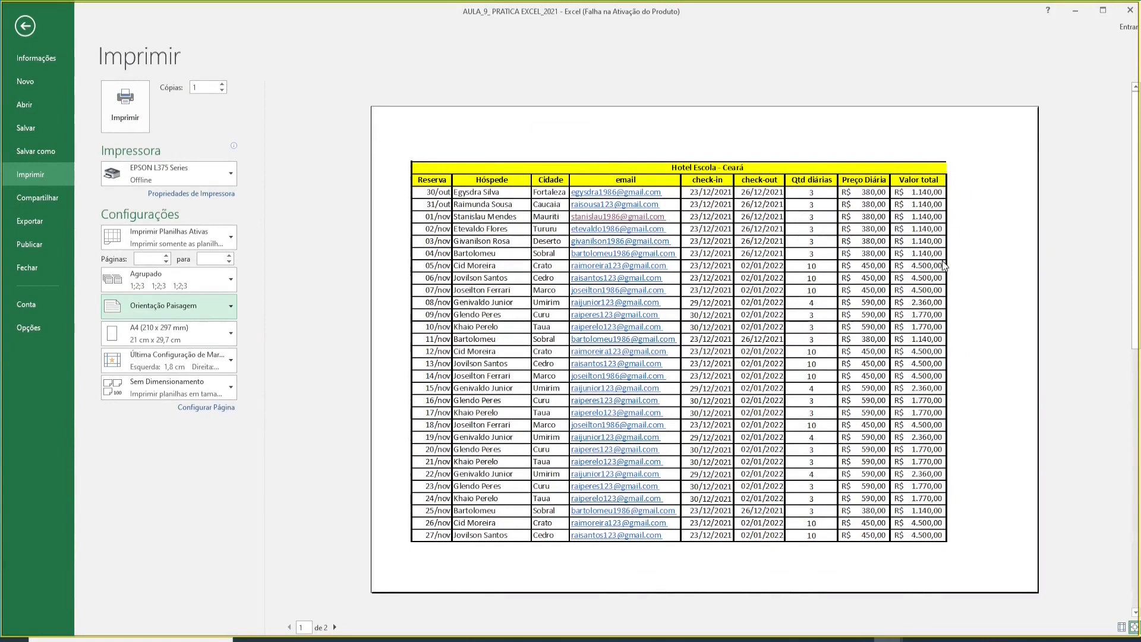
left_click(335, 628)
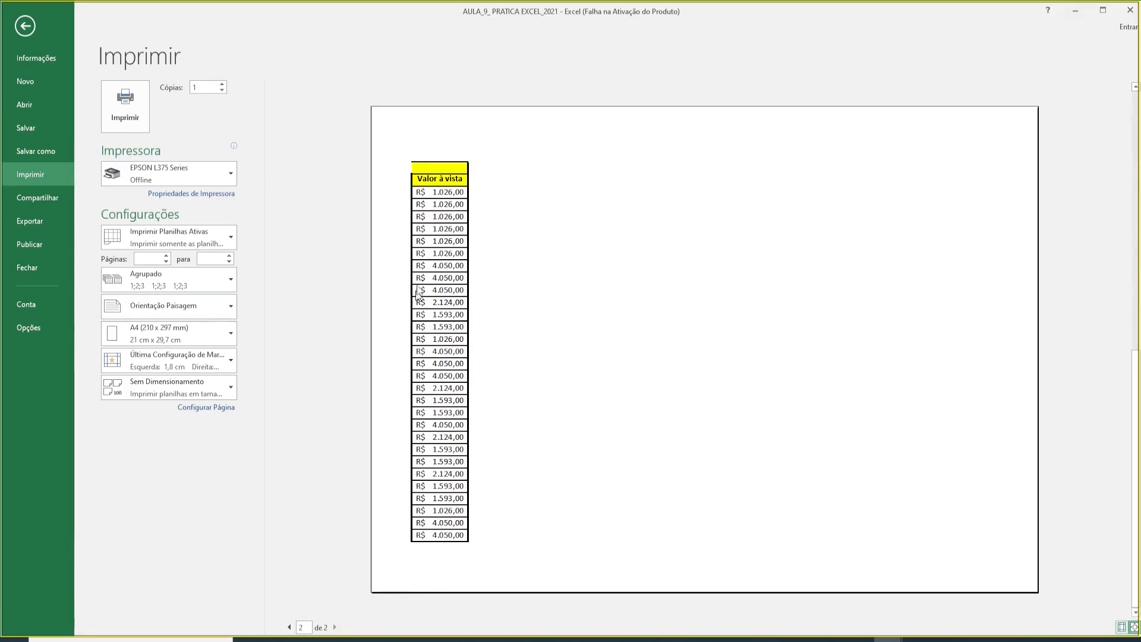
left_click(289, 627)
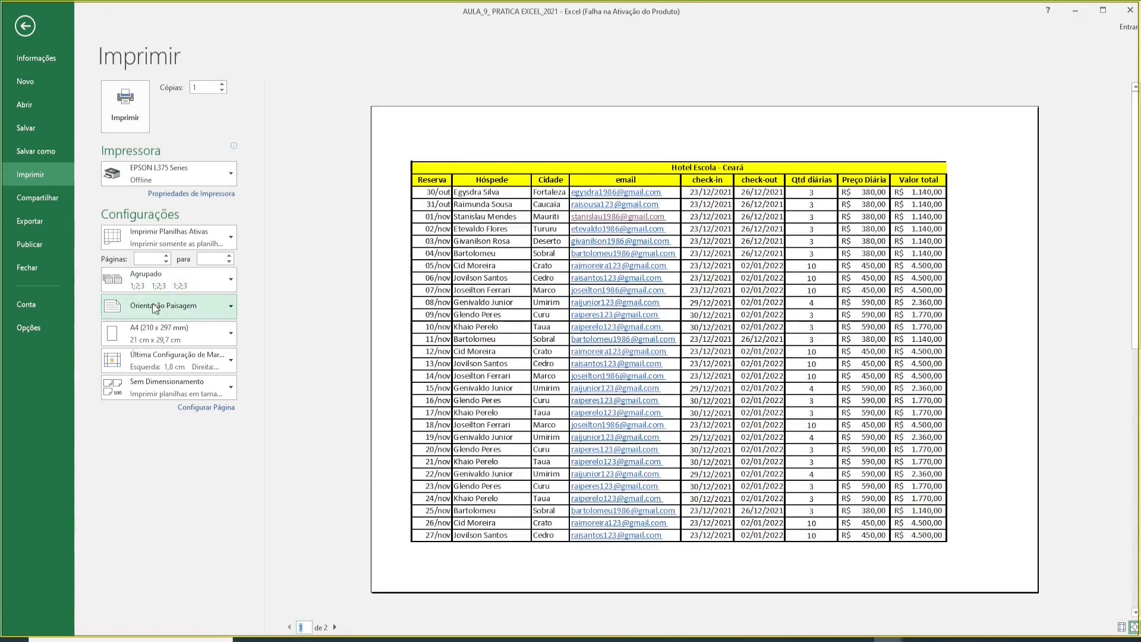
left_click(231, 361)
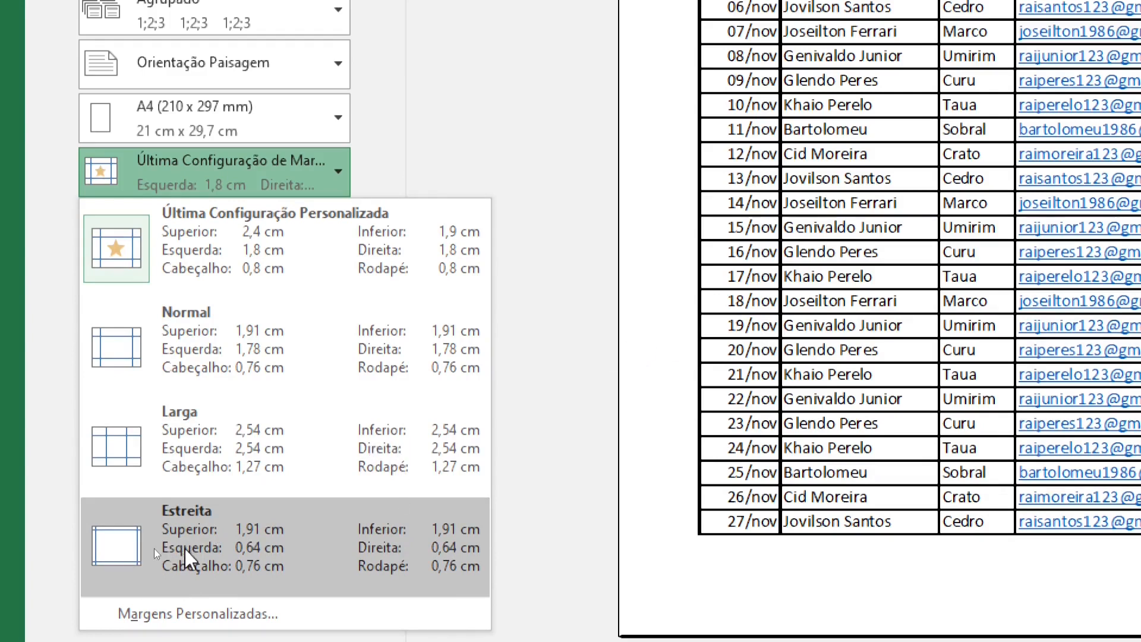
left_click(205, 535)
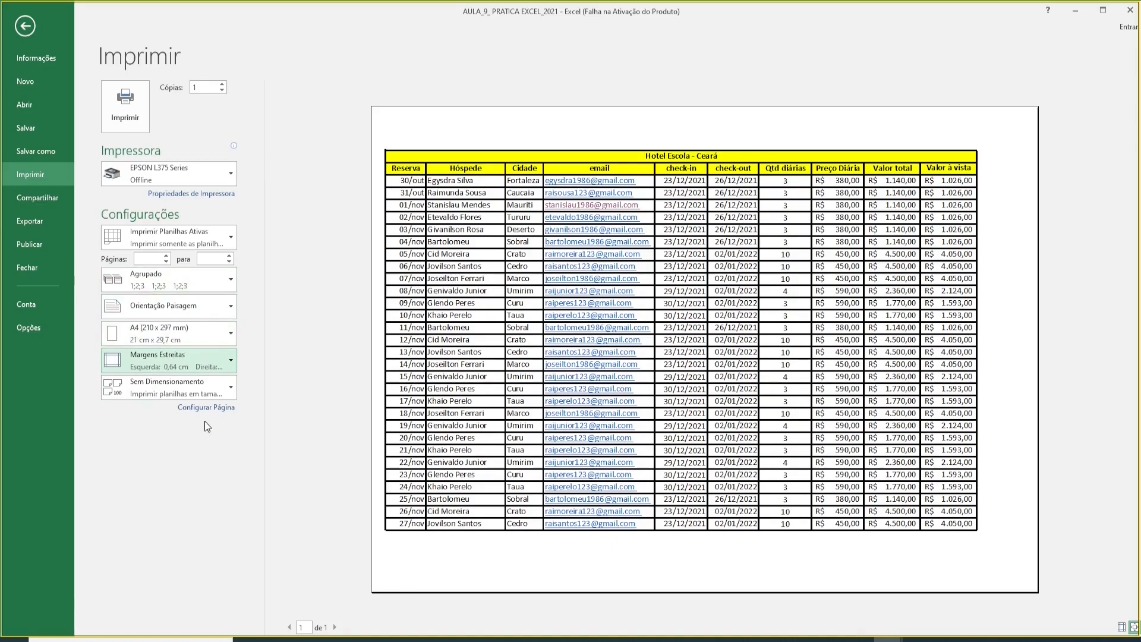
Review the print scaling options without changing them, and recheck the page layout in the print preview.
left_click(231, 390)
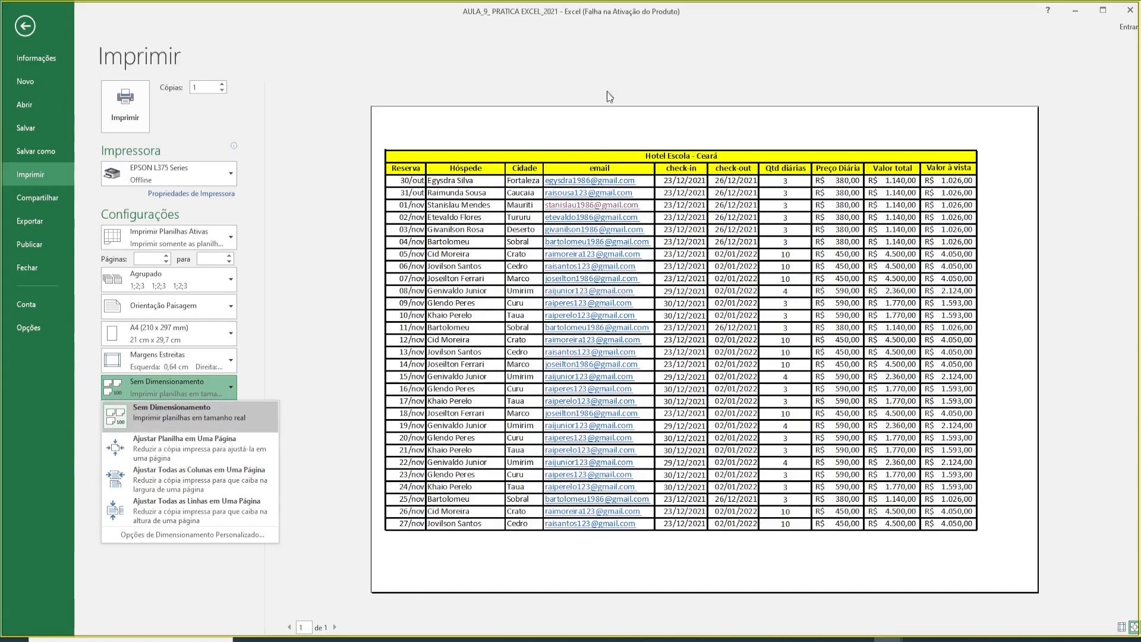
left_click(612, 141)
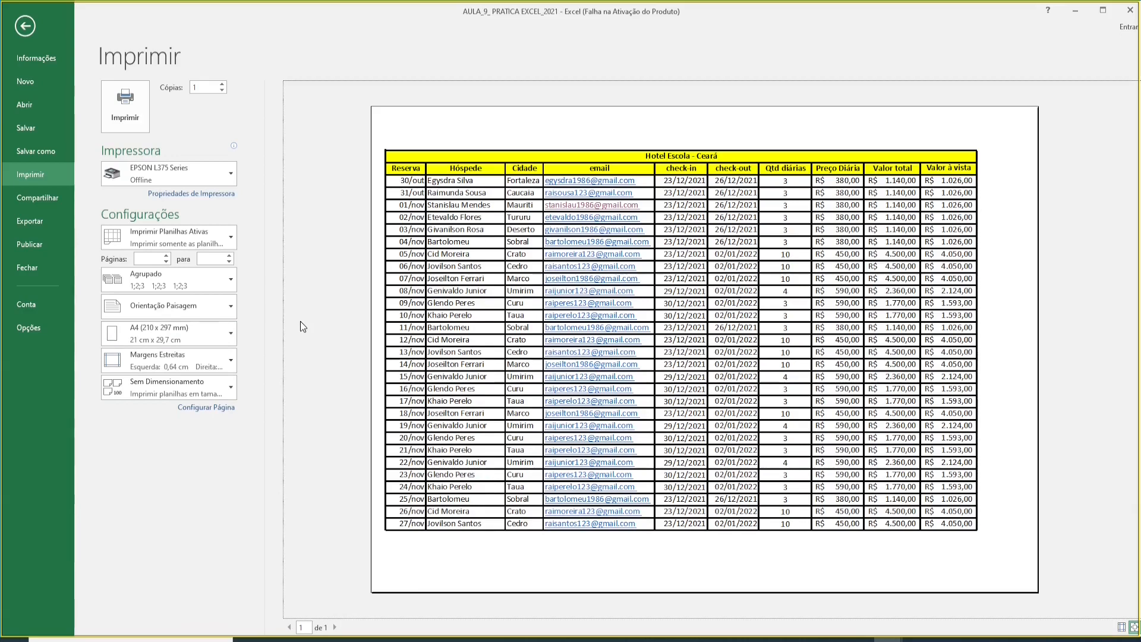
key("Escape")
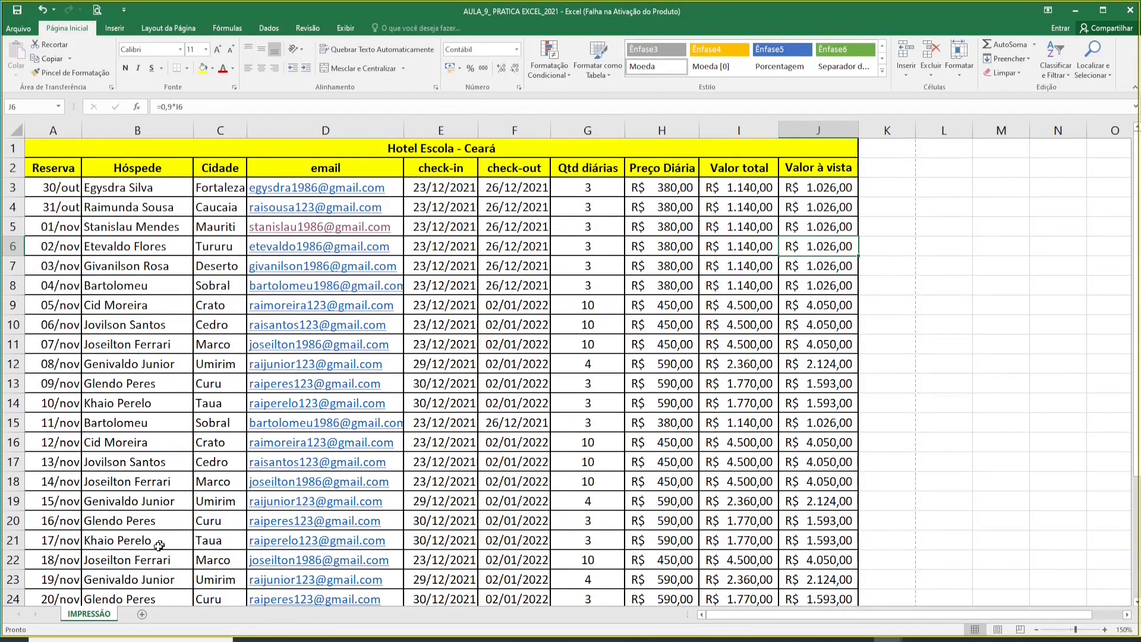
left_click(95, 10)
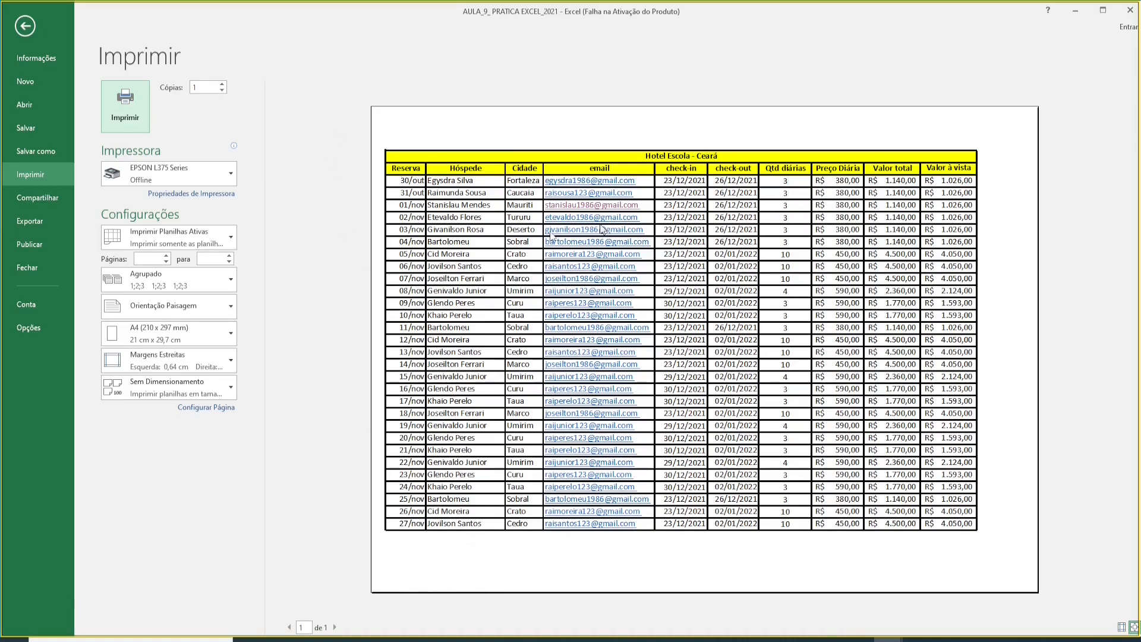
key("Escape")
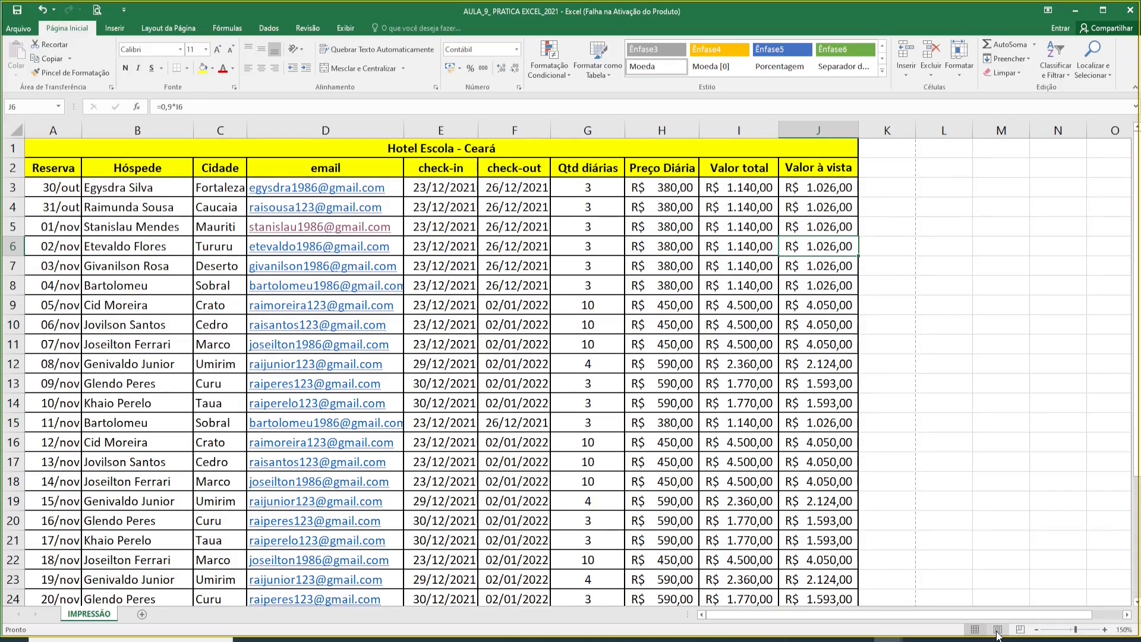
Switch the worksheet to Page Layout view.
type("++")
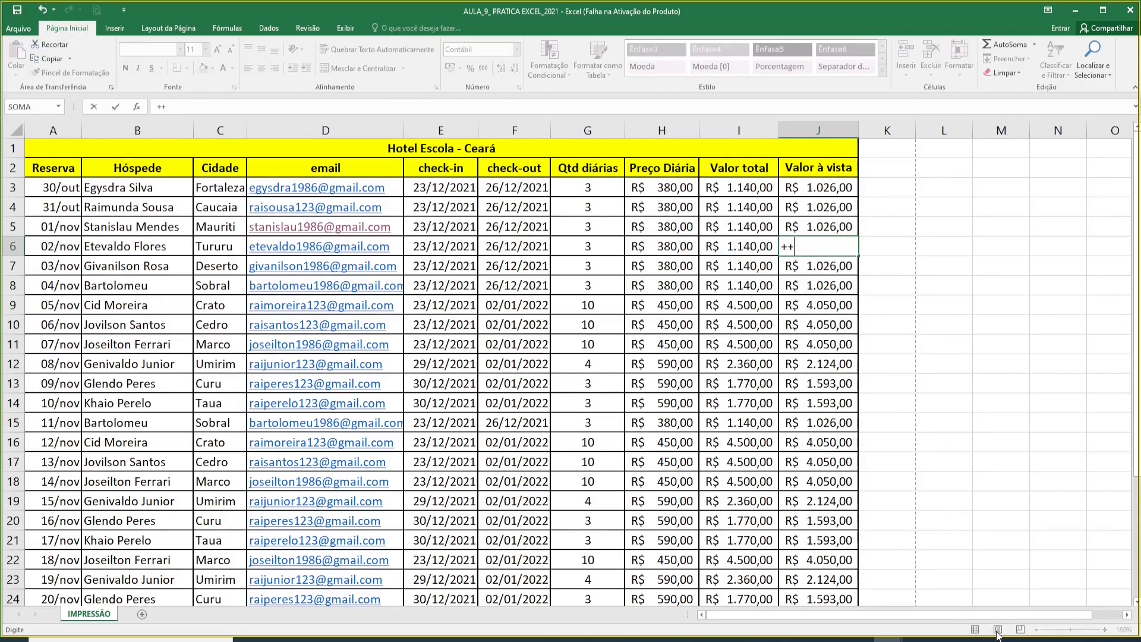
key("Escape")
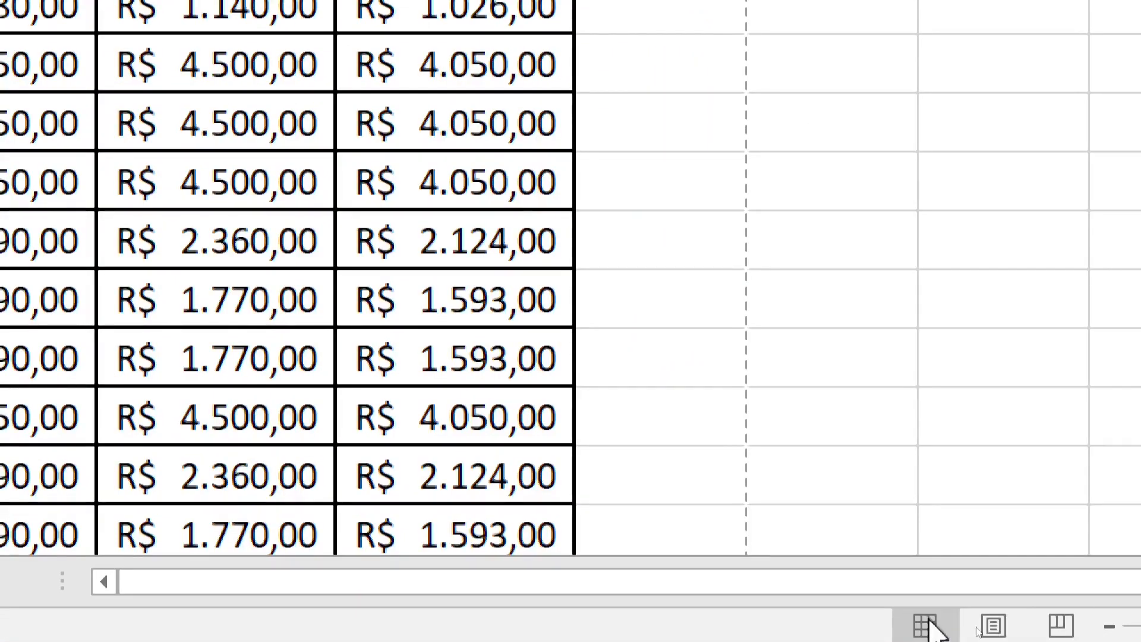
left_click(994, 627)
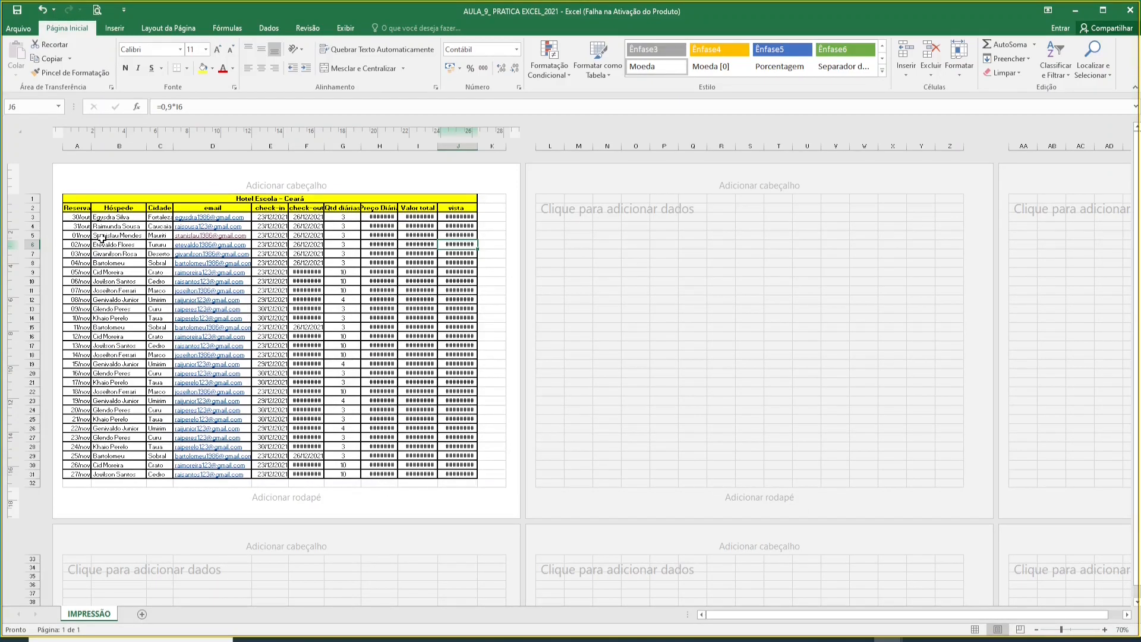
Insert the current date field into the right section of the page header.
left_click(1105, 630)
left_click(1105, 630)
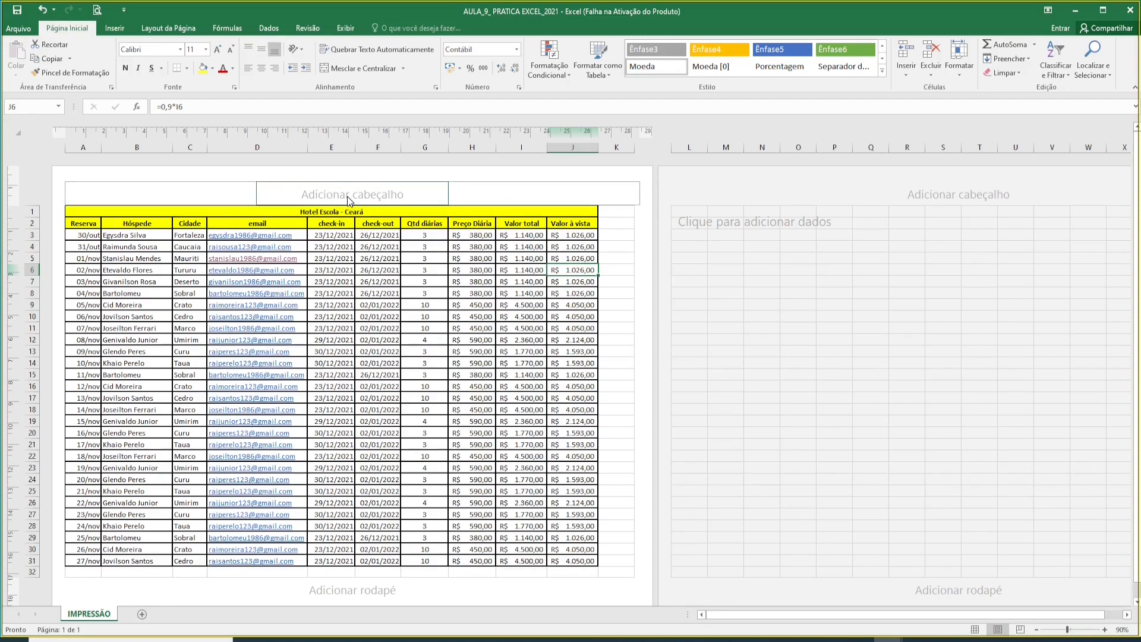
left_click(524, 196)
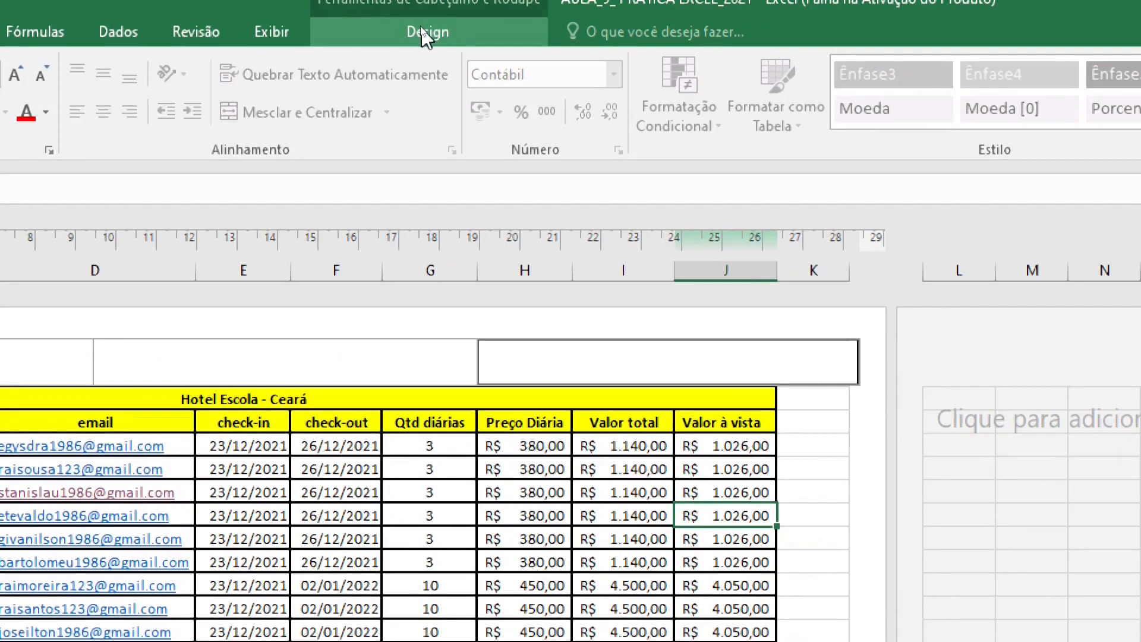
left_click(426, 35)
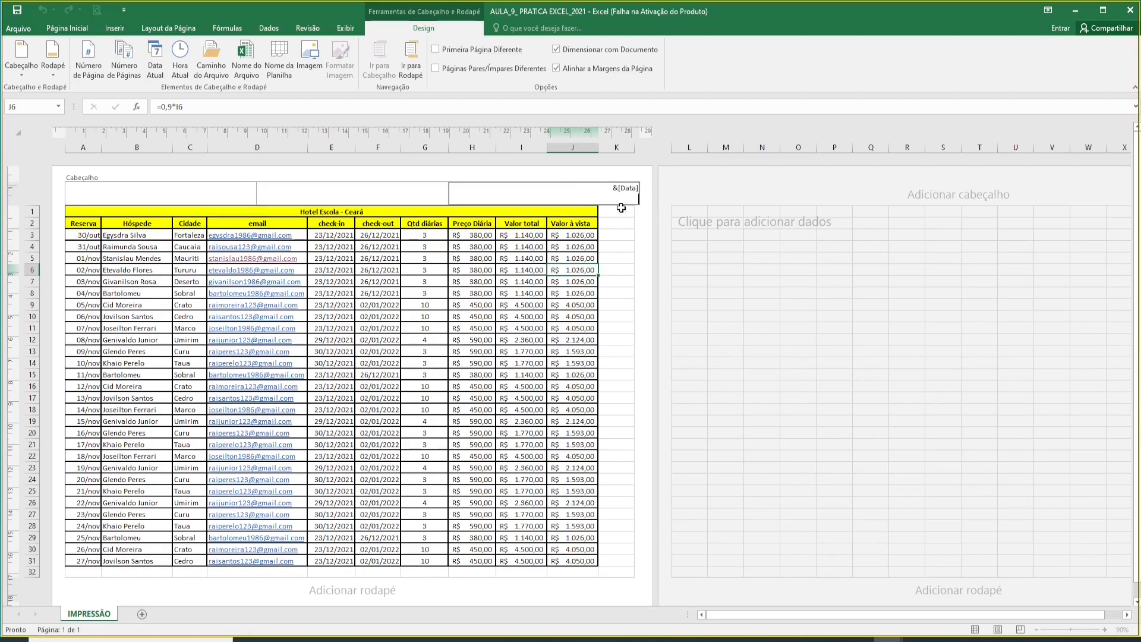
Insert the image file FIGURA HOTEL ESCOLA into the left section of the page header.
left_click(103, 189)
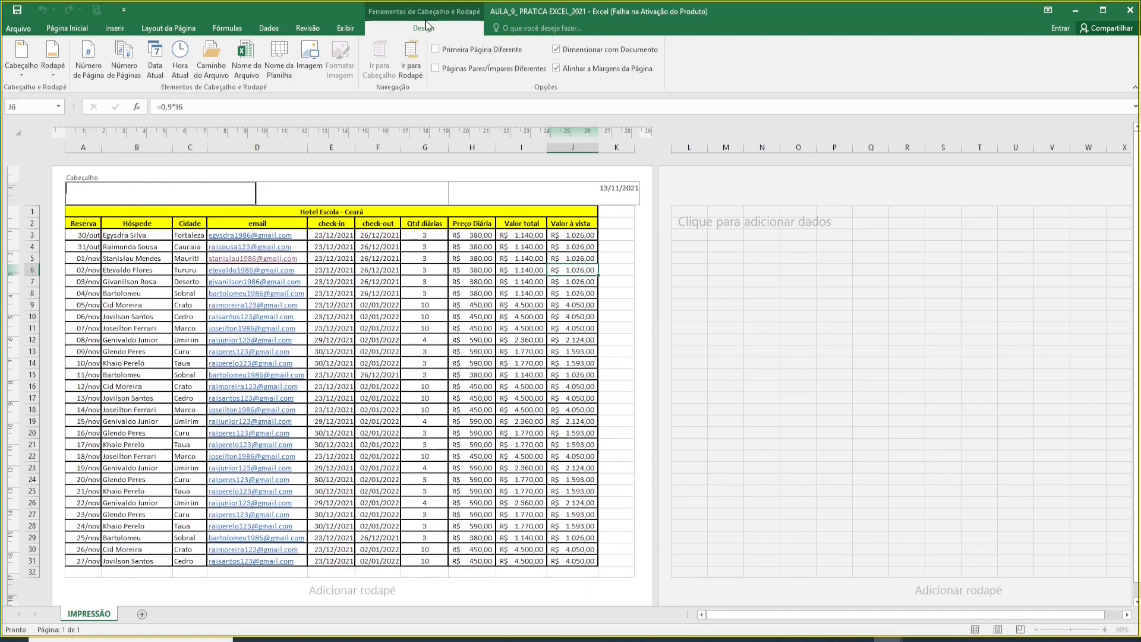
left_click(304, 62)
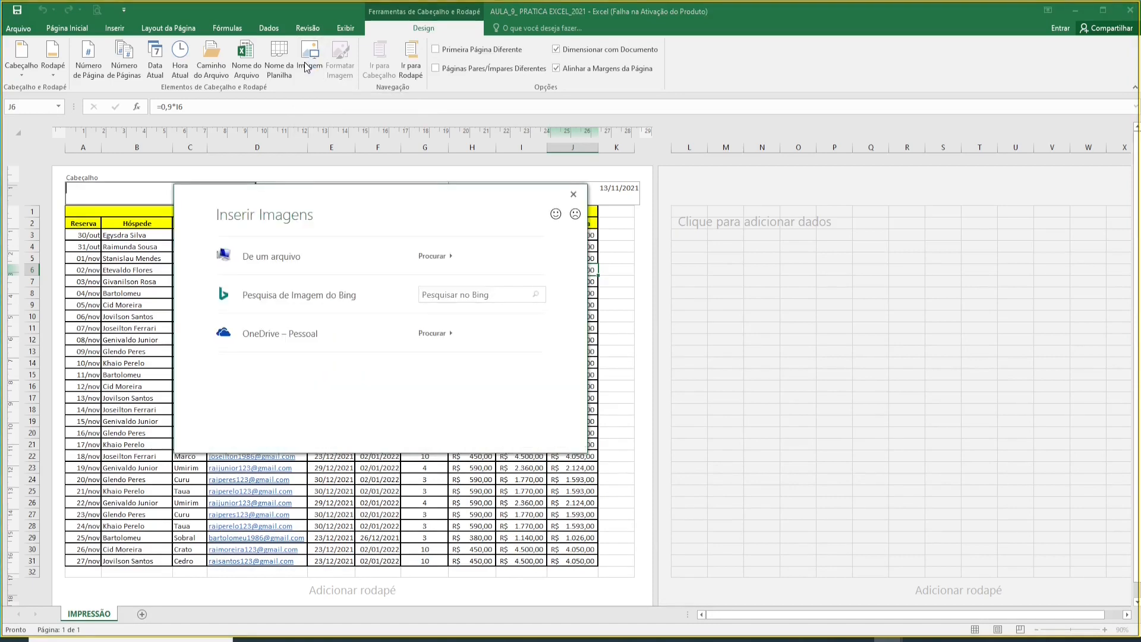
left_click(430, 258)
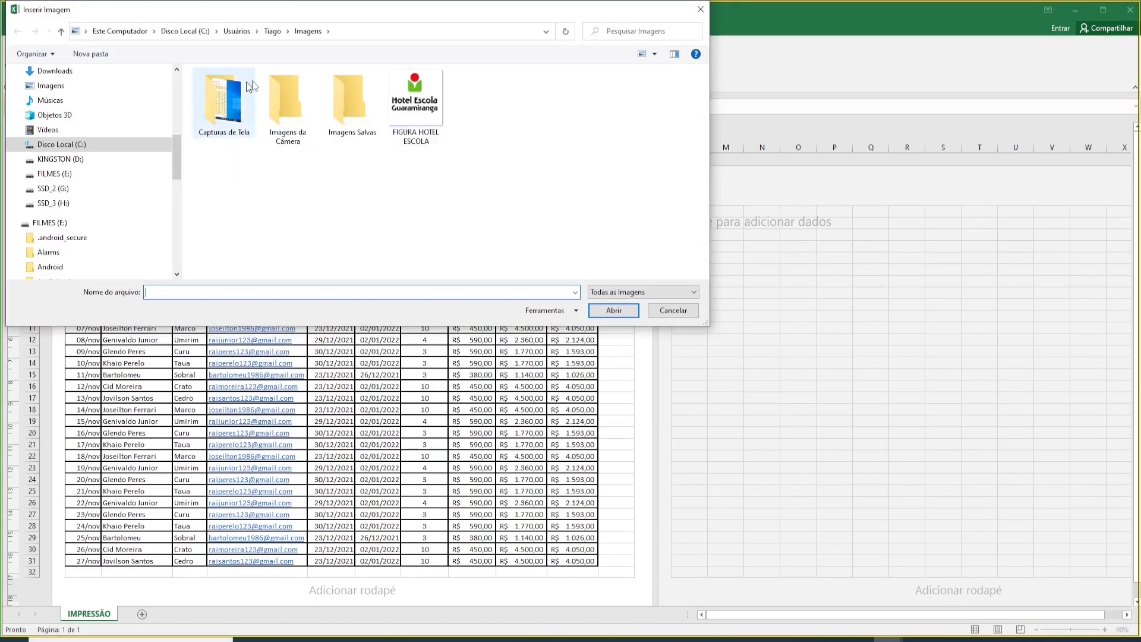
left_click(409, 113)
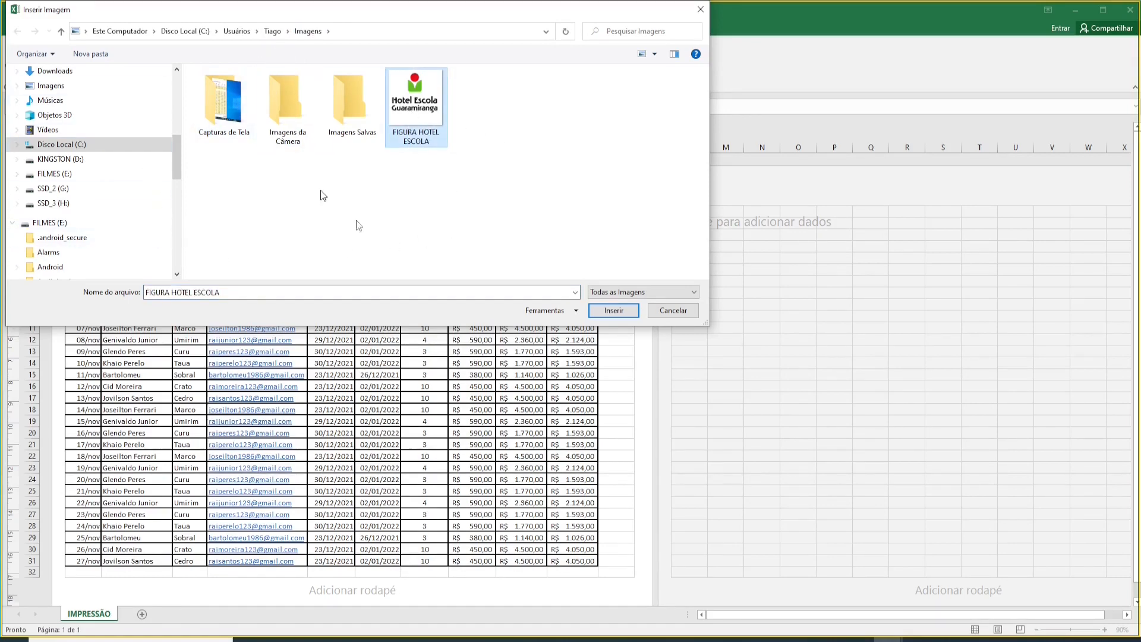
left_click(613, 310)
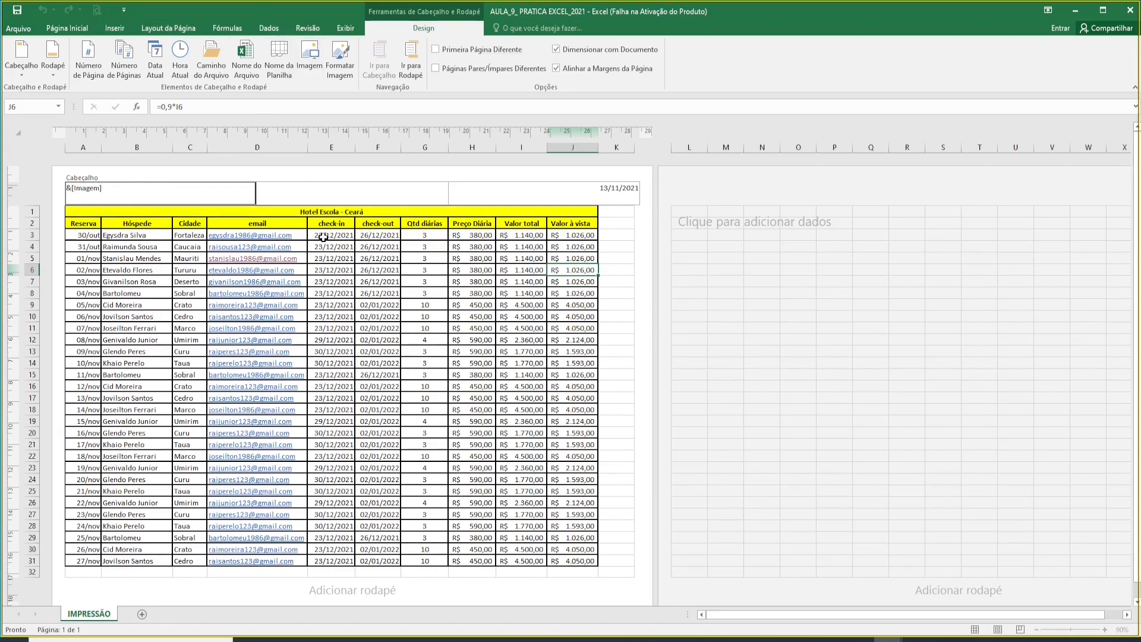
left_click(333, 257)
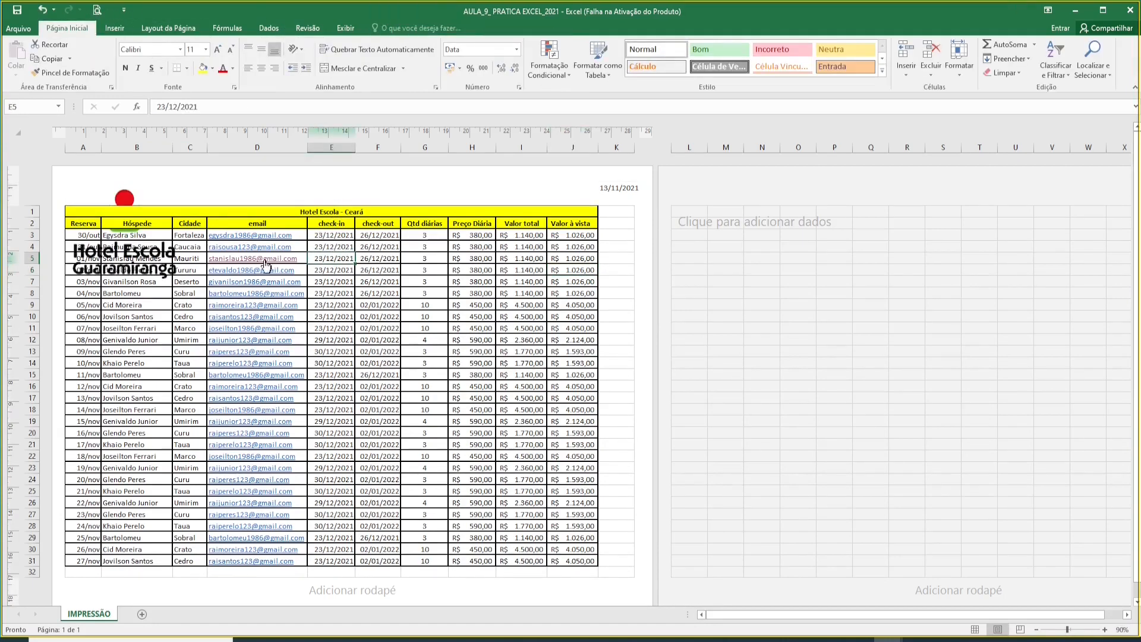
Set the height of the header image to 2 cm in Formatar Imagem.
left_click(128, 246)
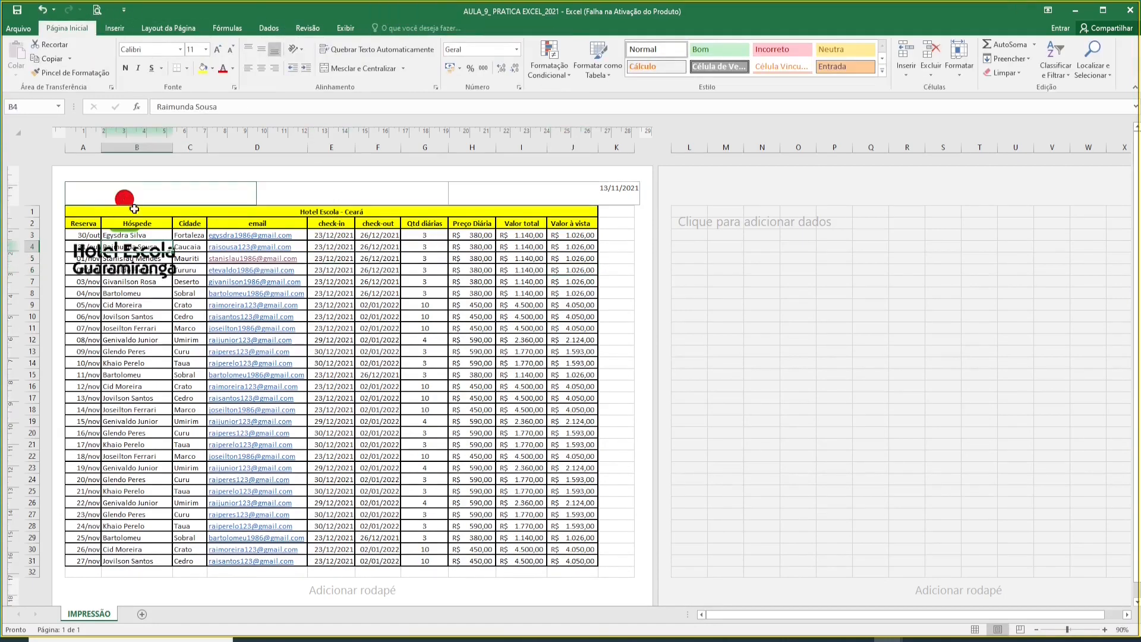
left_click(132, 199)
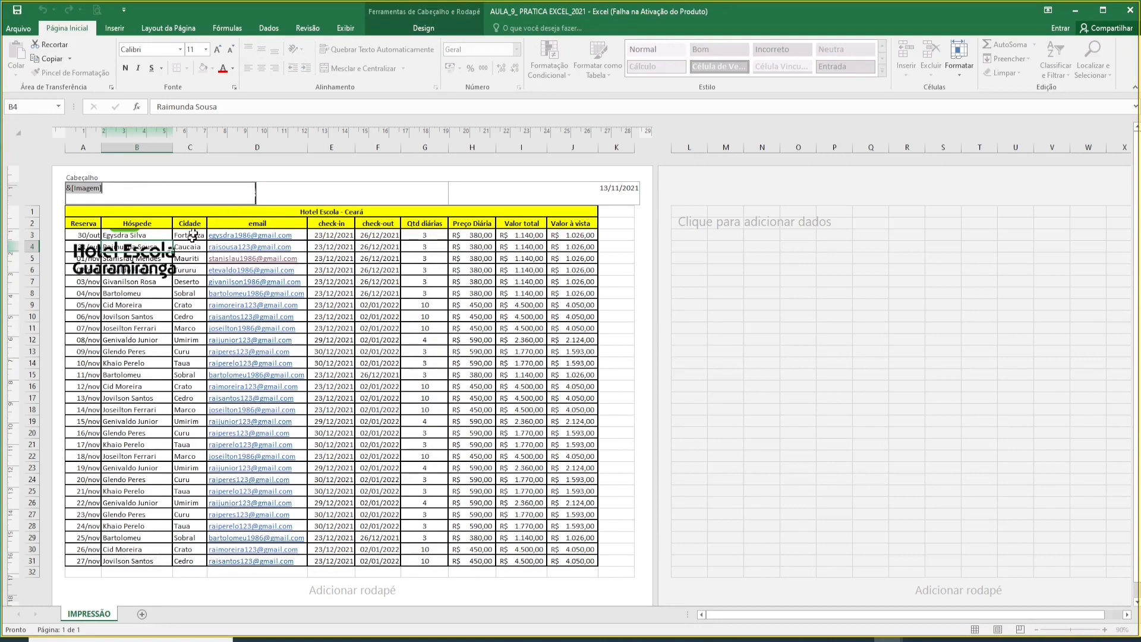
left_click(426, 30)
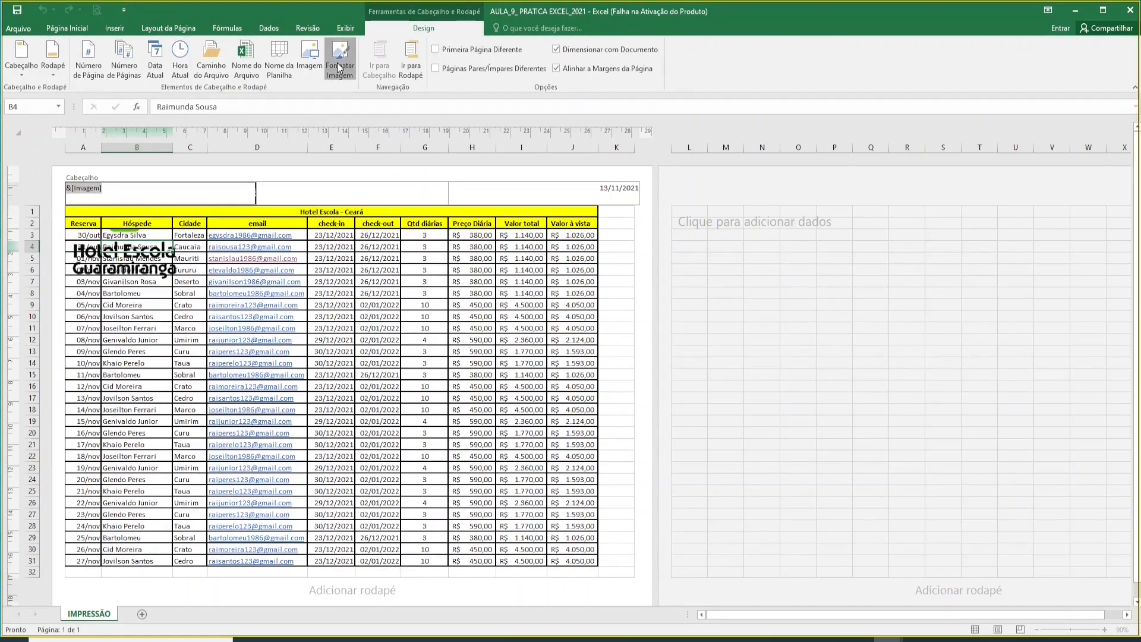
left_click(342, 72)
left_click_drag(963, 176, 565, 171)
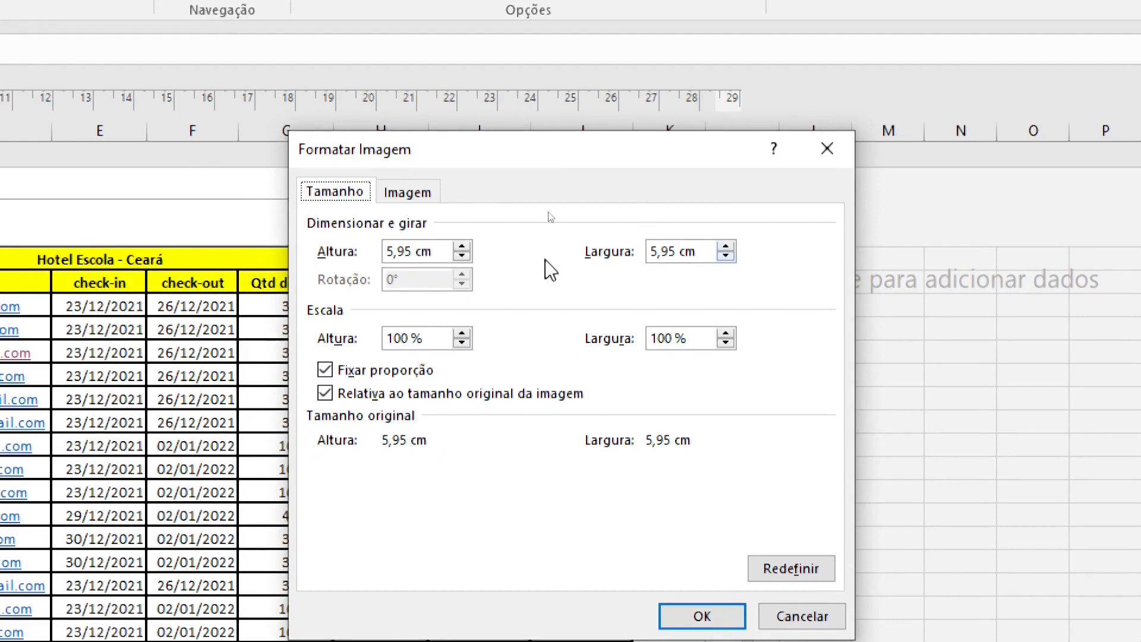
left_click(398, 252)
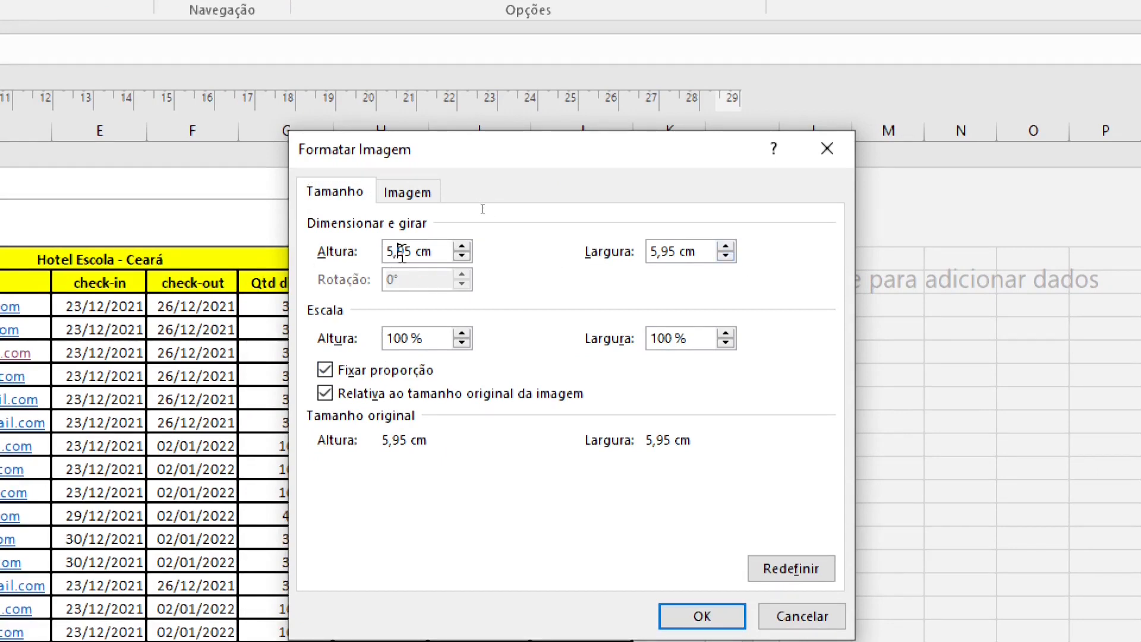
double_click(401, 252)
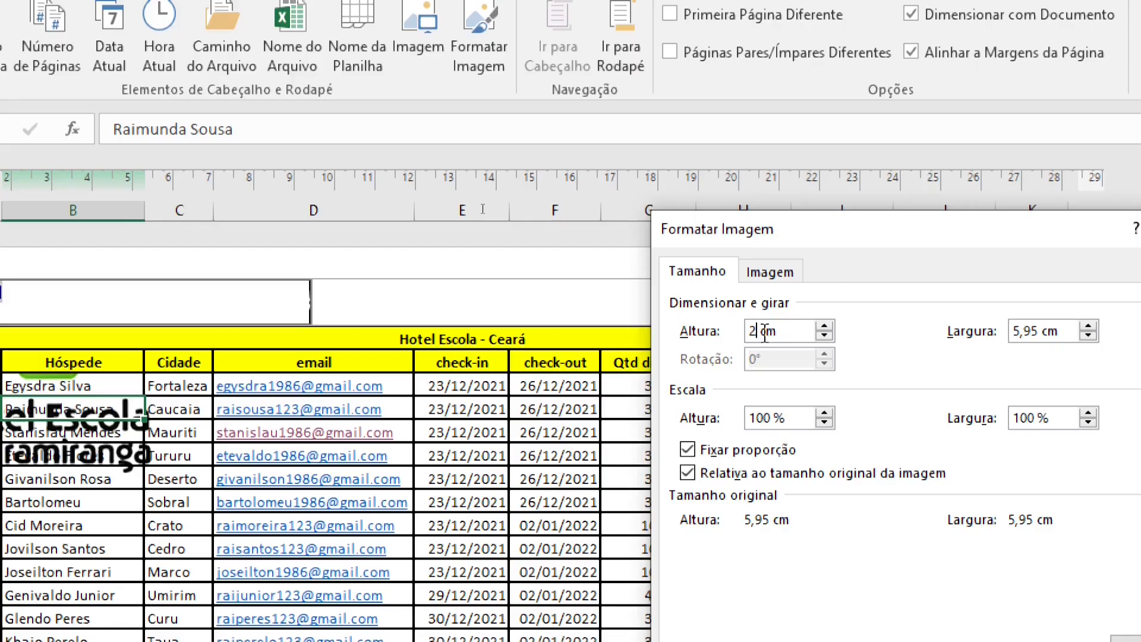
type("2")
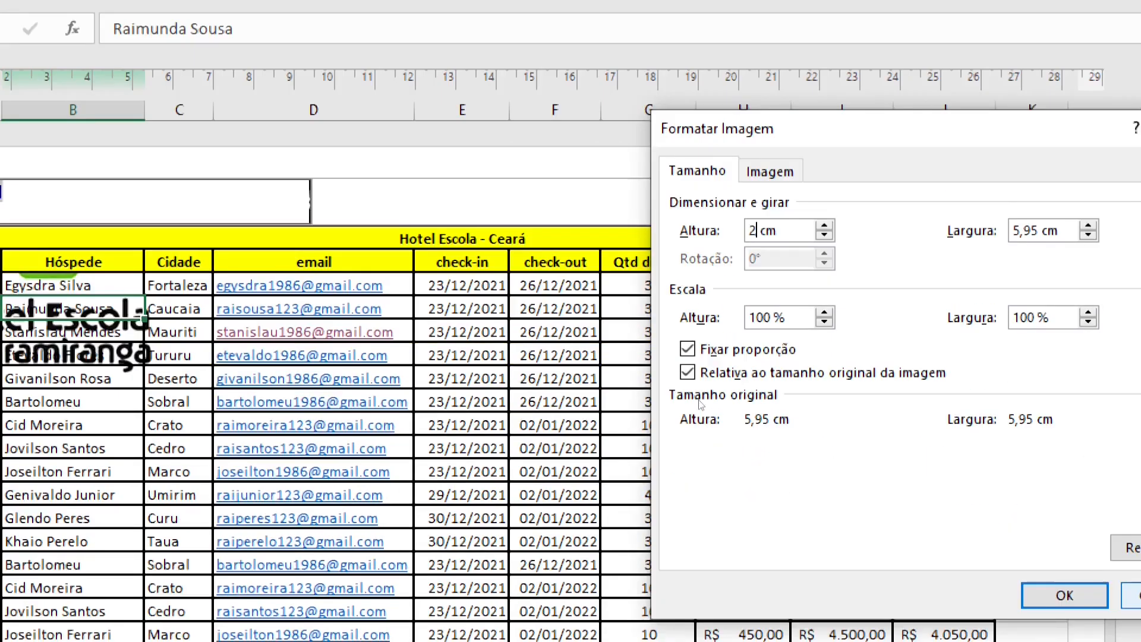
left_click(1075, 591)
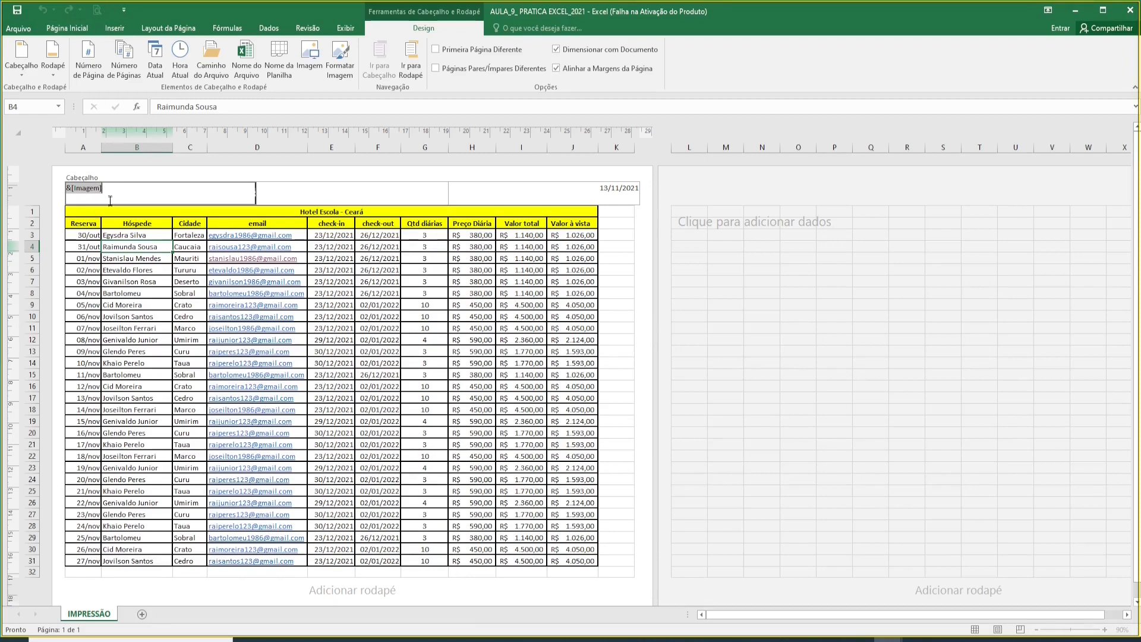
left_click(143, 257)
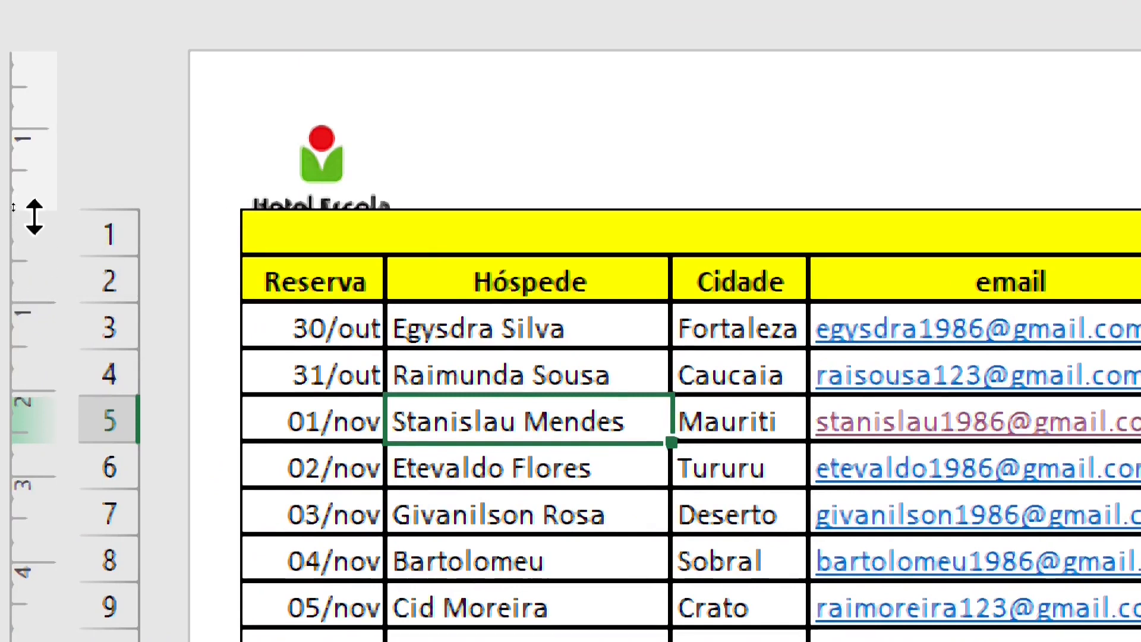
Increase the page's top margin until the table starts just below the header logo.
mouse_move(35, 214)
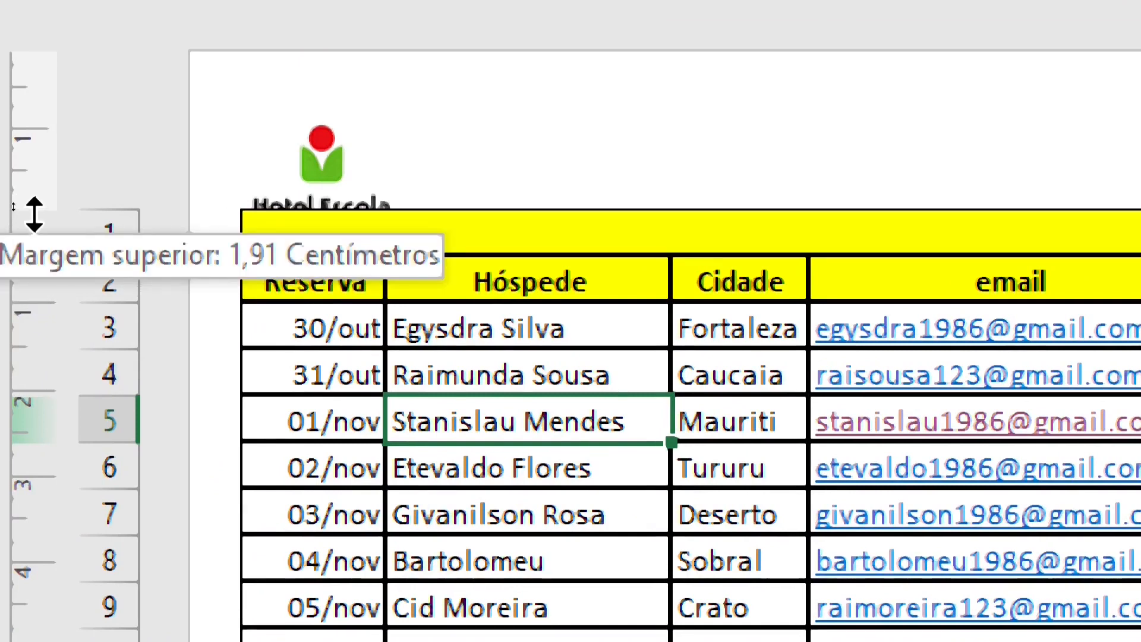
left_click_drag(35, 215, 36, 247)
mouse_move(36, 254)
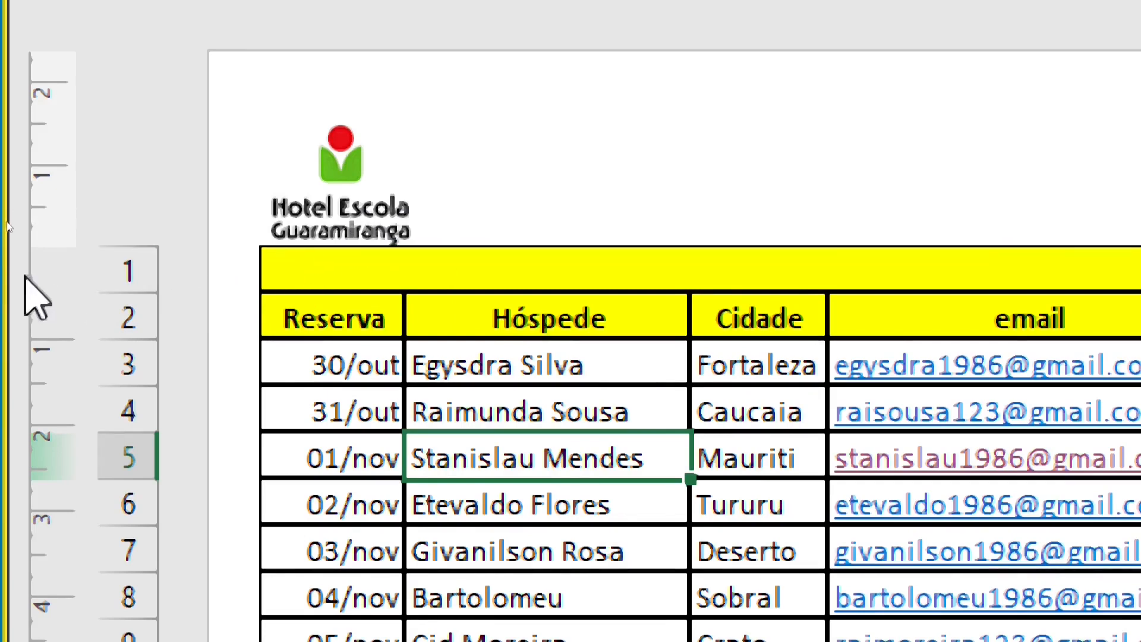
left_click_drag(54, 253, 53, 264)
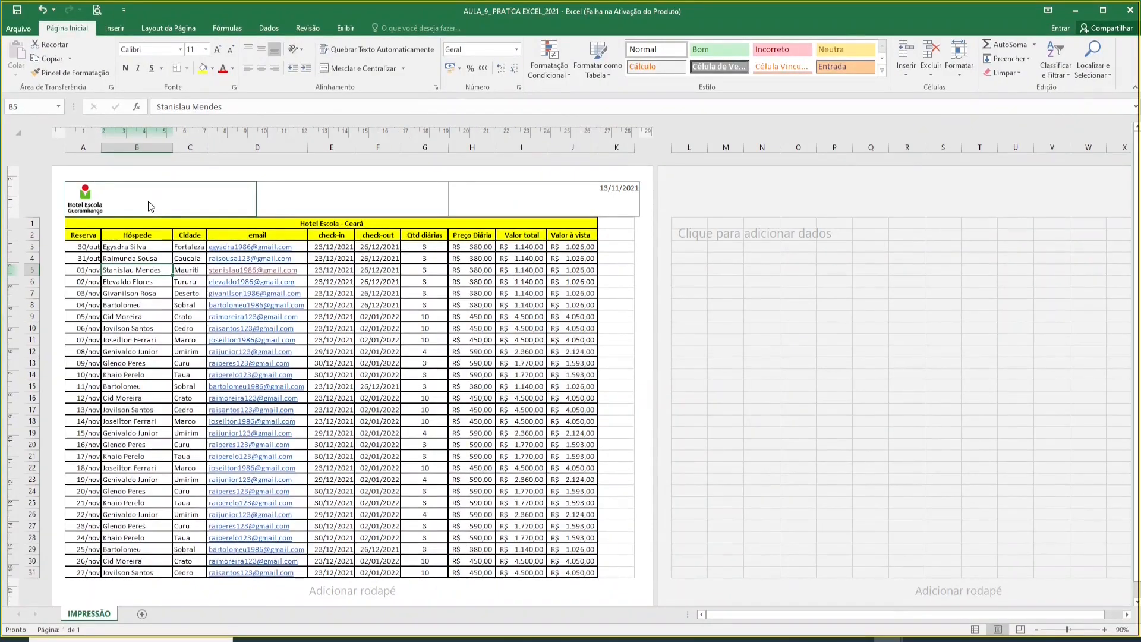
left_click(612, 422)
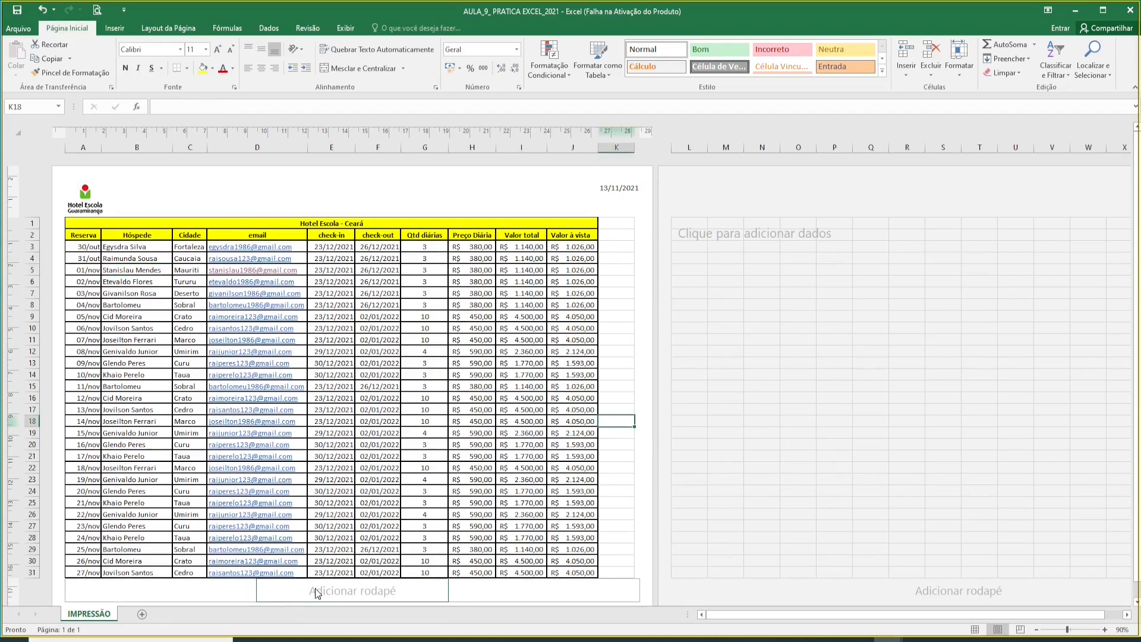
left_click(195, 586)
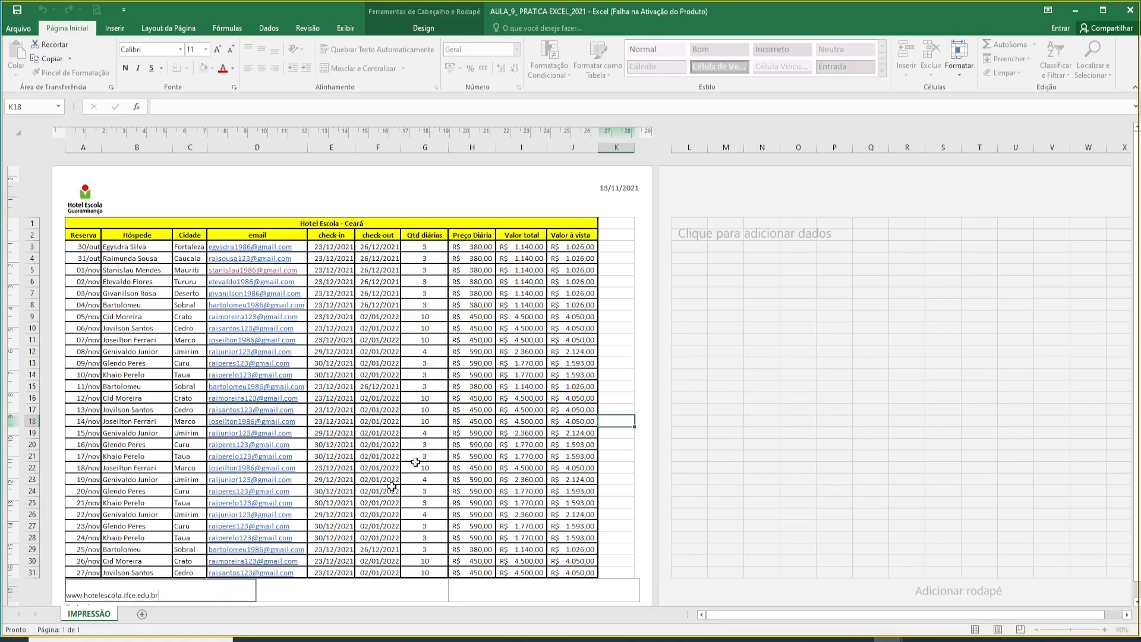
left_click(442, 184)
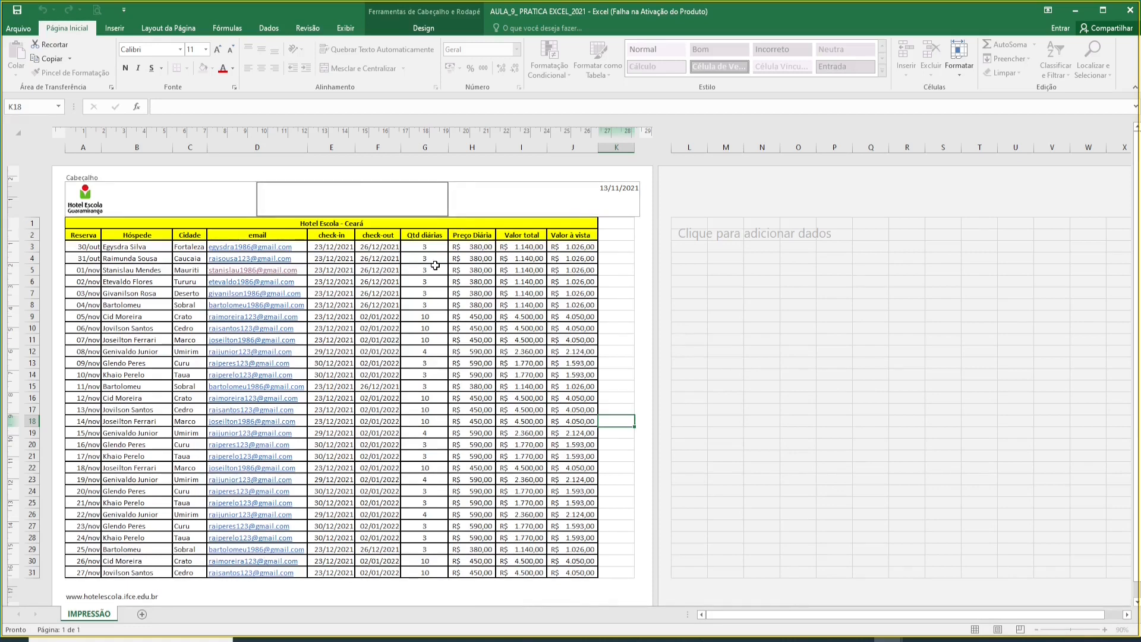
left_click(435, 266)
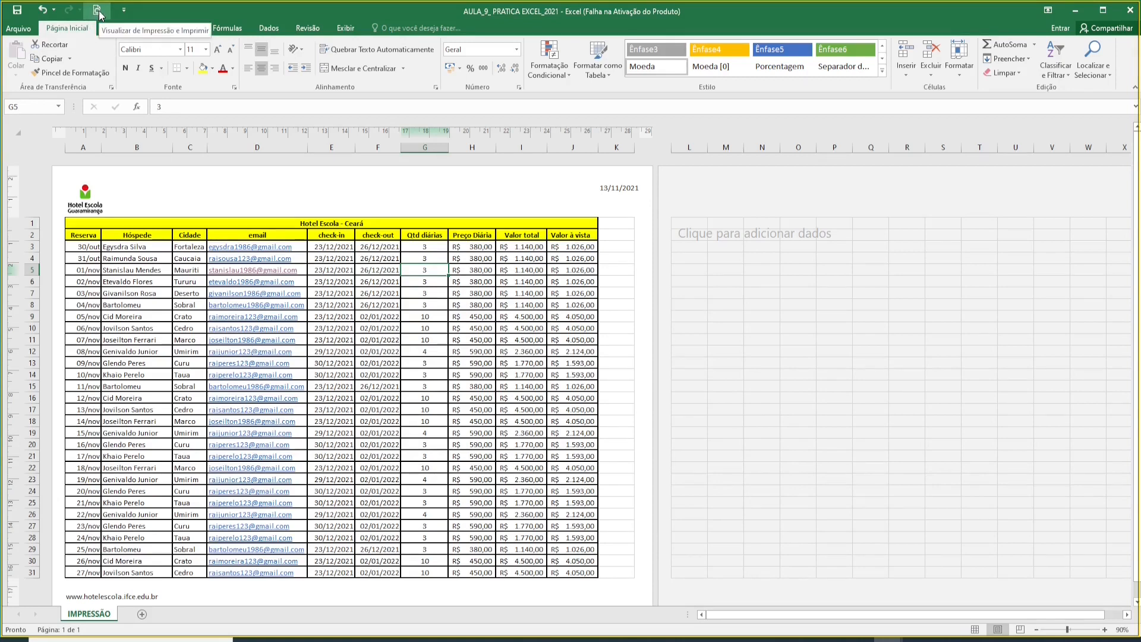
Check the header, table and footer in the print preview, and return to the worksheet.
left_click(19, 30)
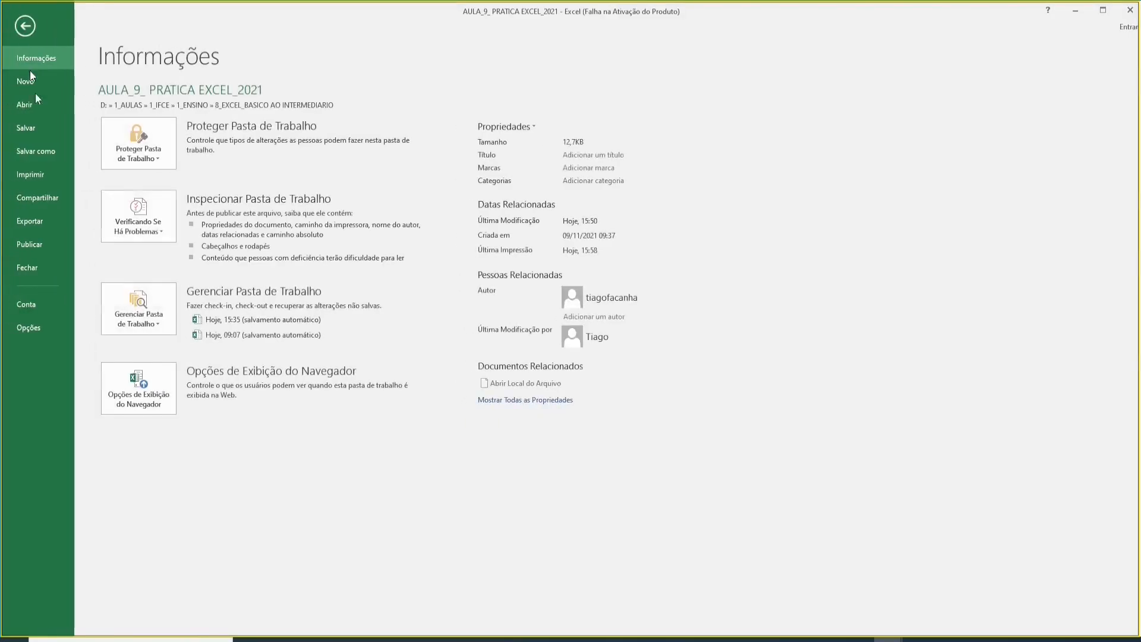
left_click(20, 172)
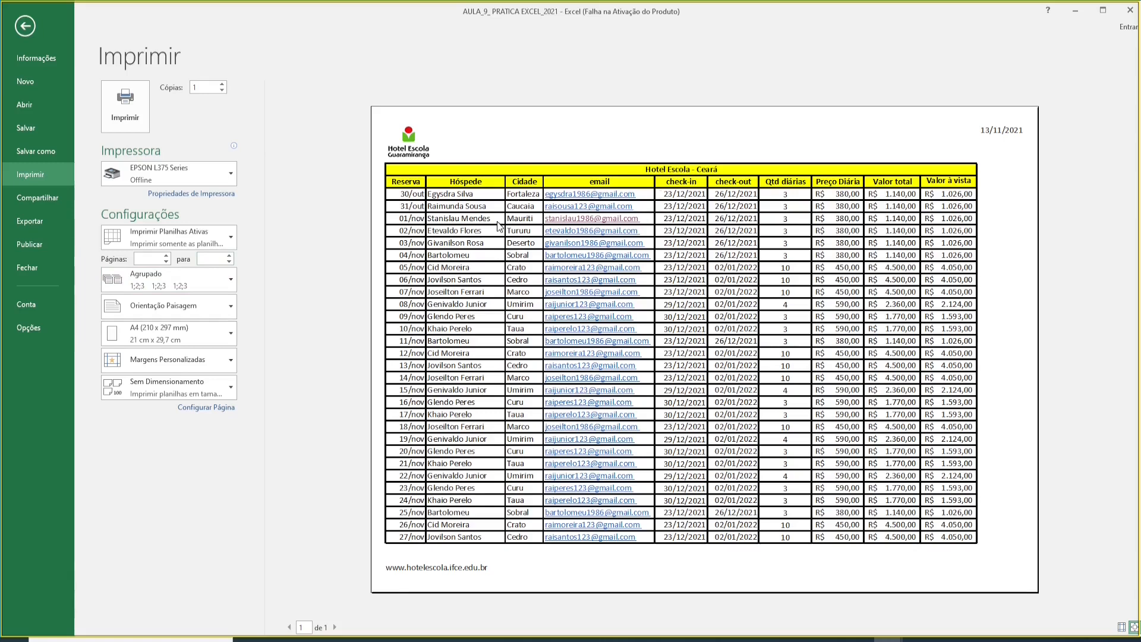
left_click(702, 143)
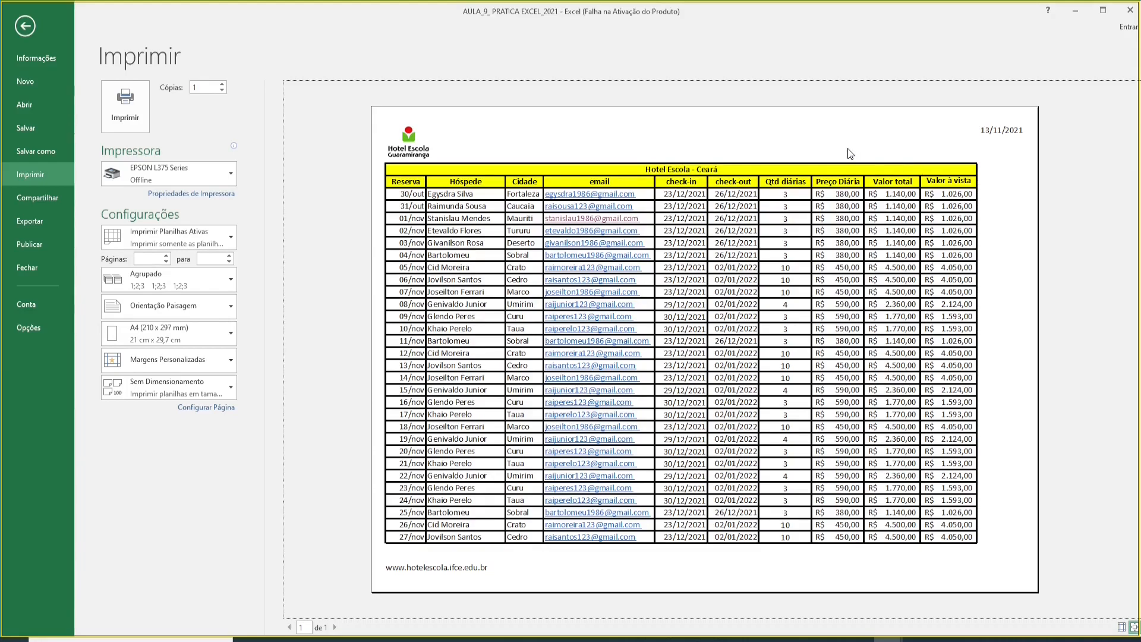
key("Escape")
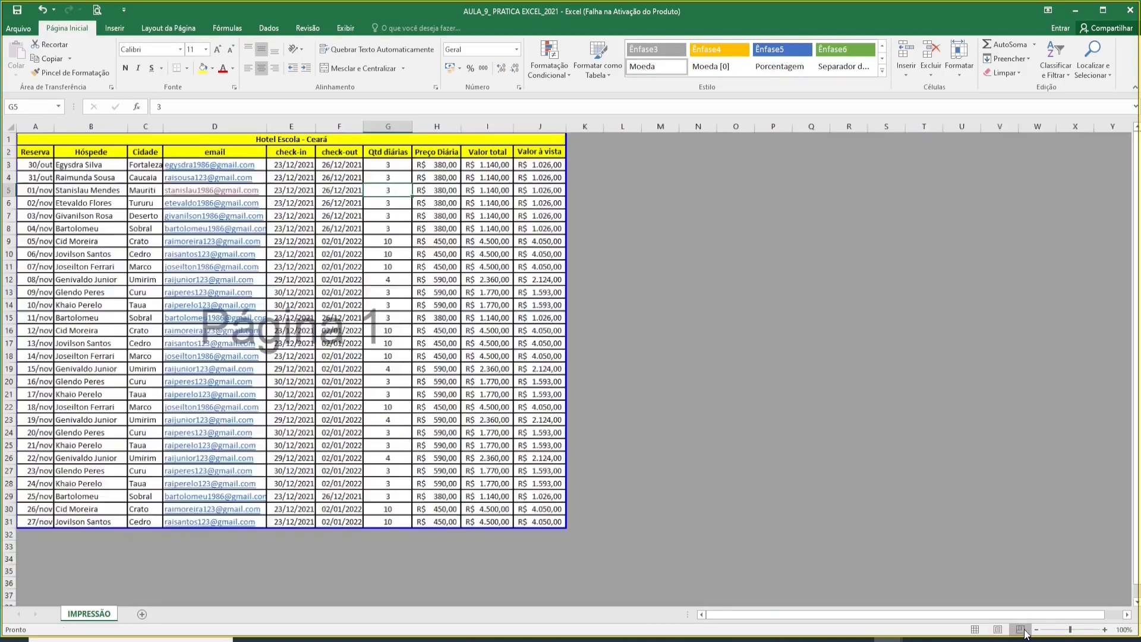
View the page boundary in Page Break Preview, return to Page Layout view and look over the whole page.
left_click(1024, 629)
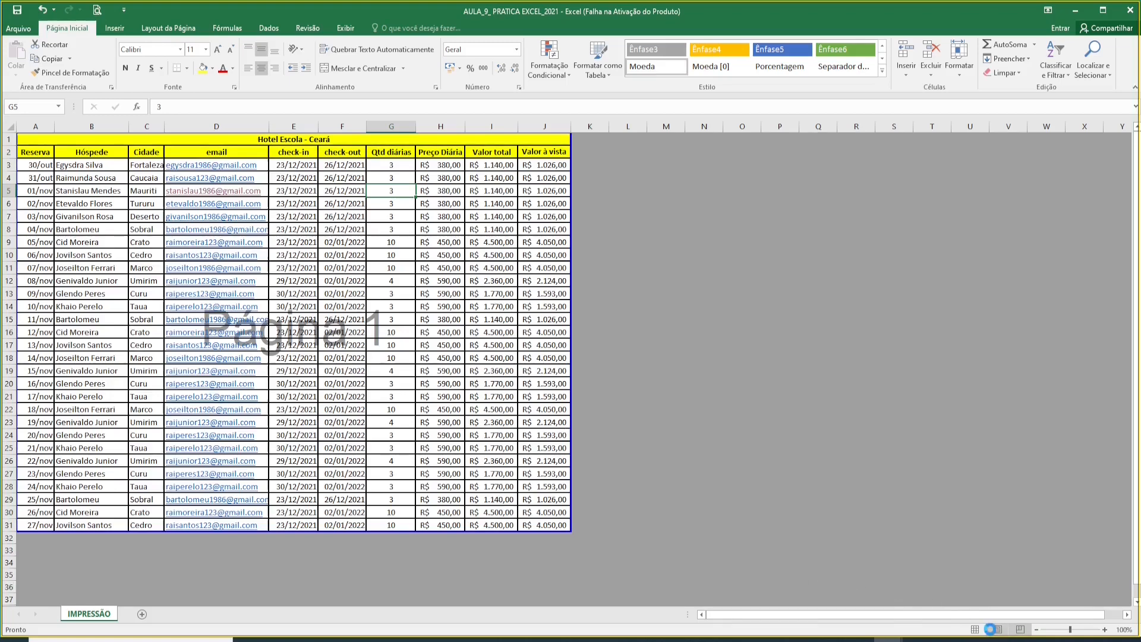
left_click(996, 630)
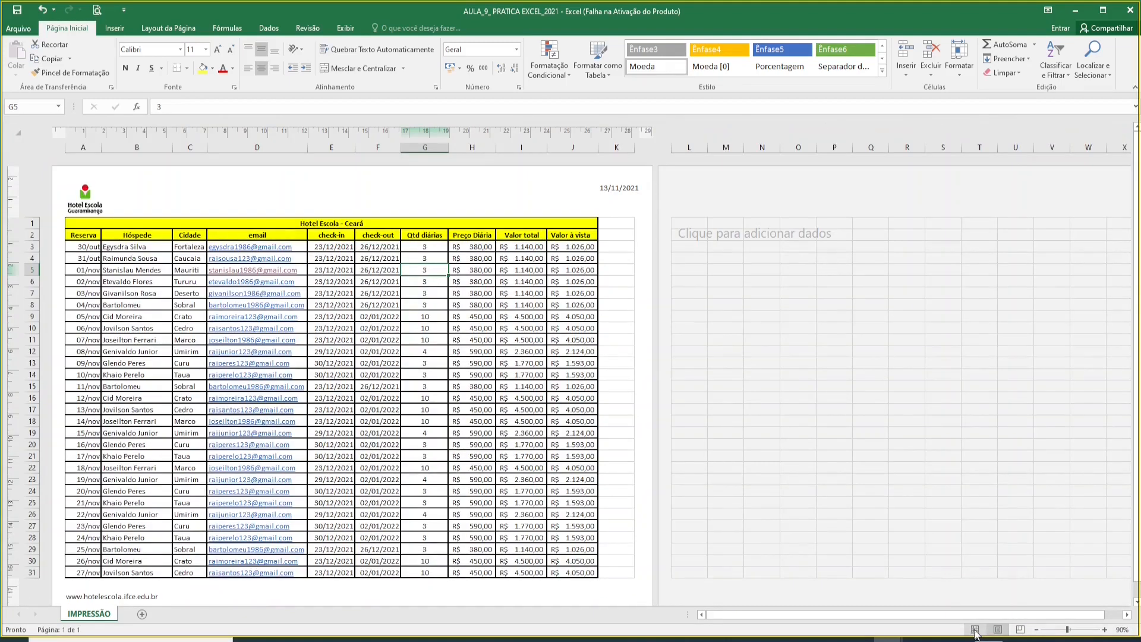
scroll(268, 411, "down", 3)
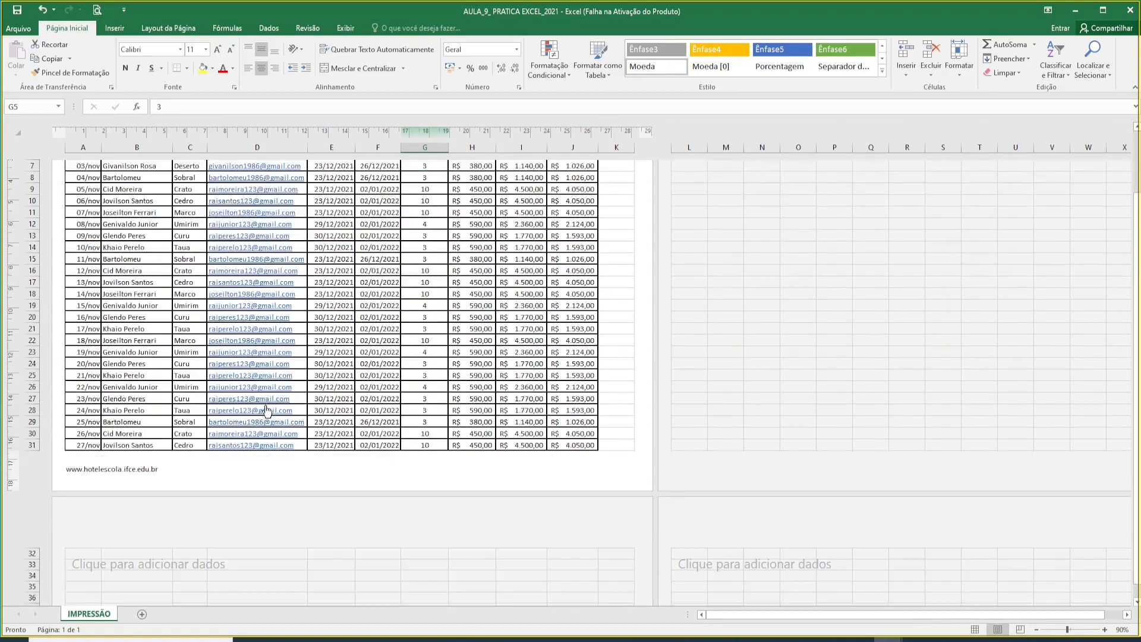
scroll(268, 411, "up", 3)
scroll(267, 398, "down", 2)
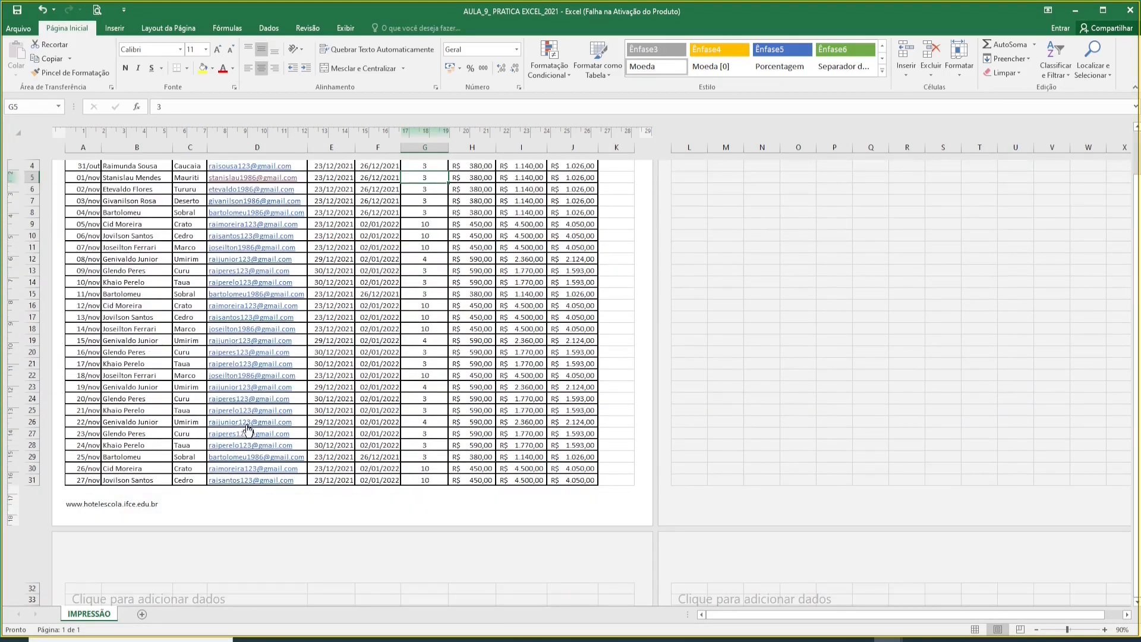
scroll(195, 354, "up", 2)
Examine the unused space beside the table by selecting the empty range K1:K31.
left_click(440, 321)
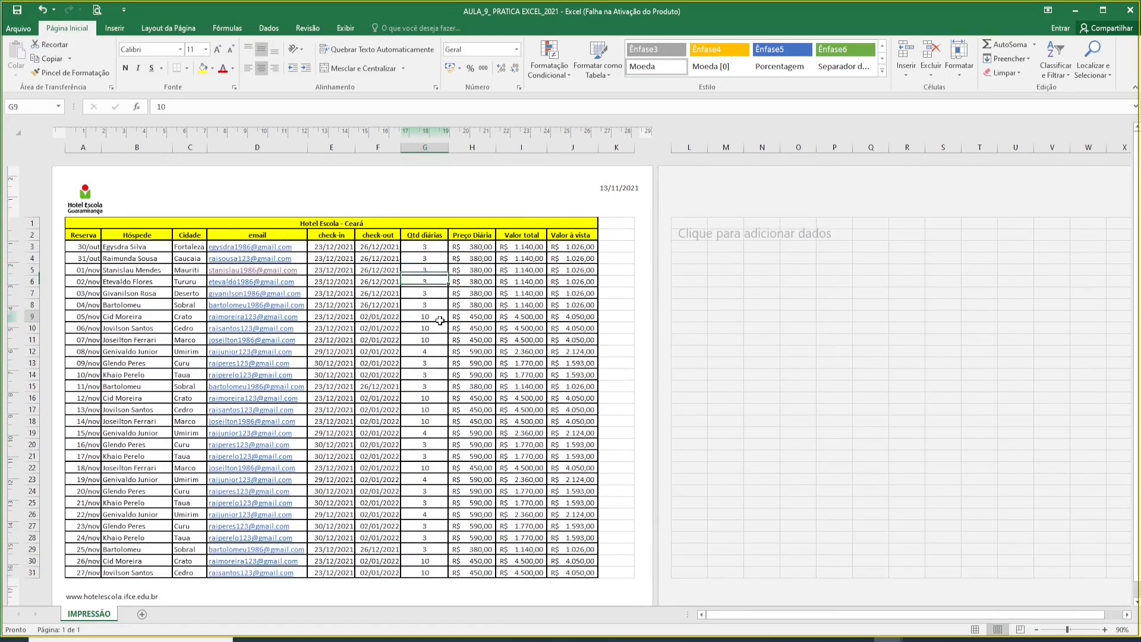
left_click(612, 233)
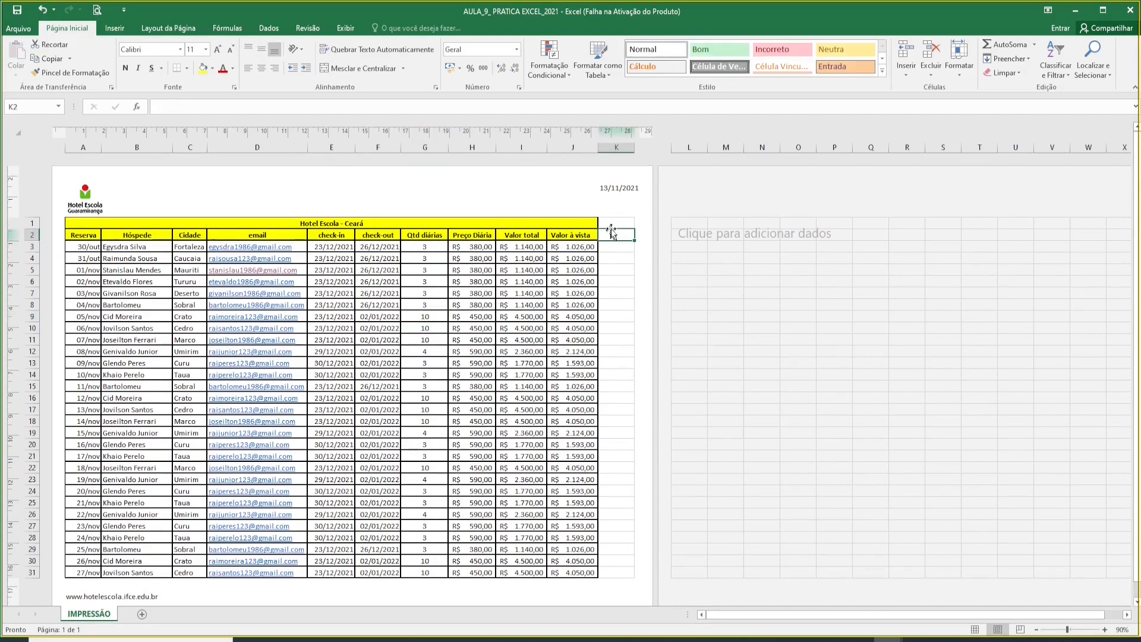
left_click_drag(612, 224, 616, 578)
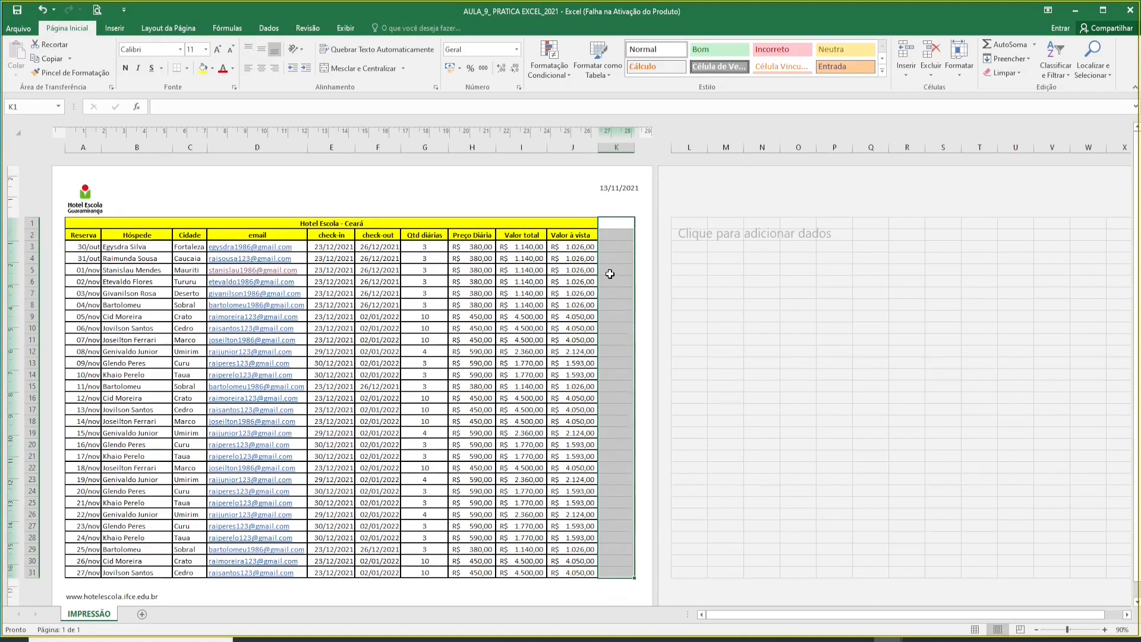
left_click(537, 238)
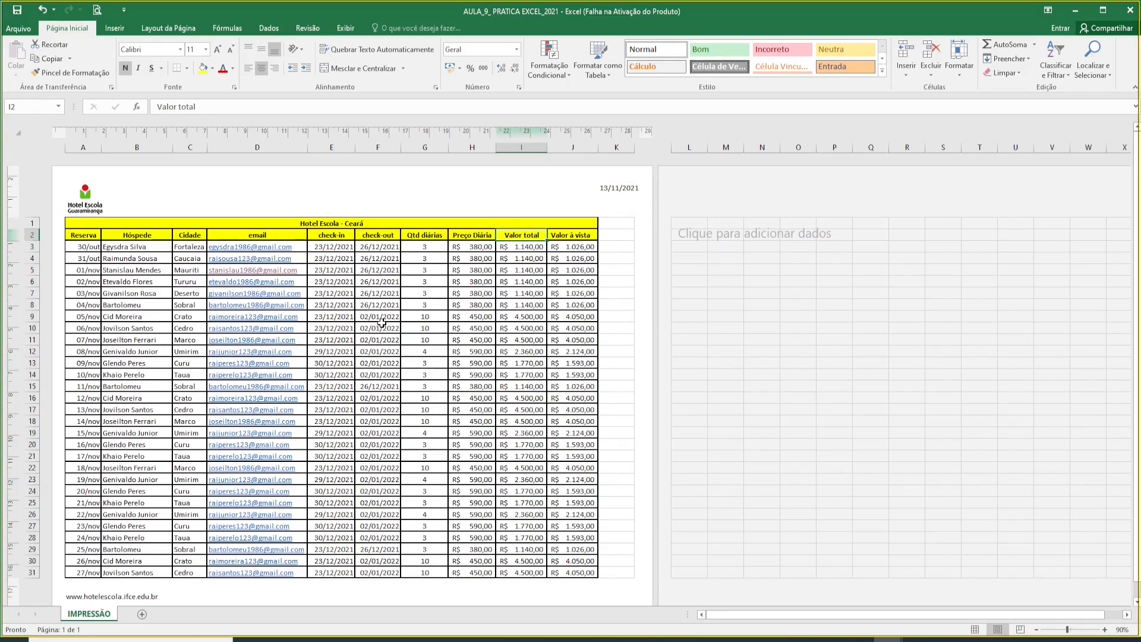
Review the page, margin and header/footer settings in Page Setup from the print preview, and enable printing of row and column headings.
left_click(97, 12)
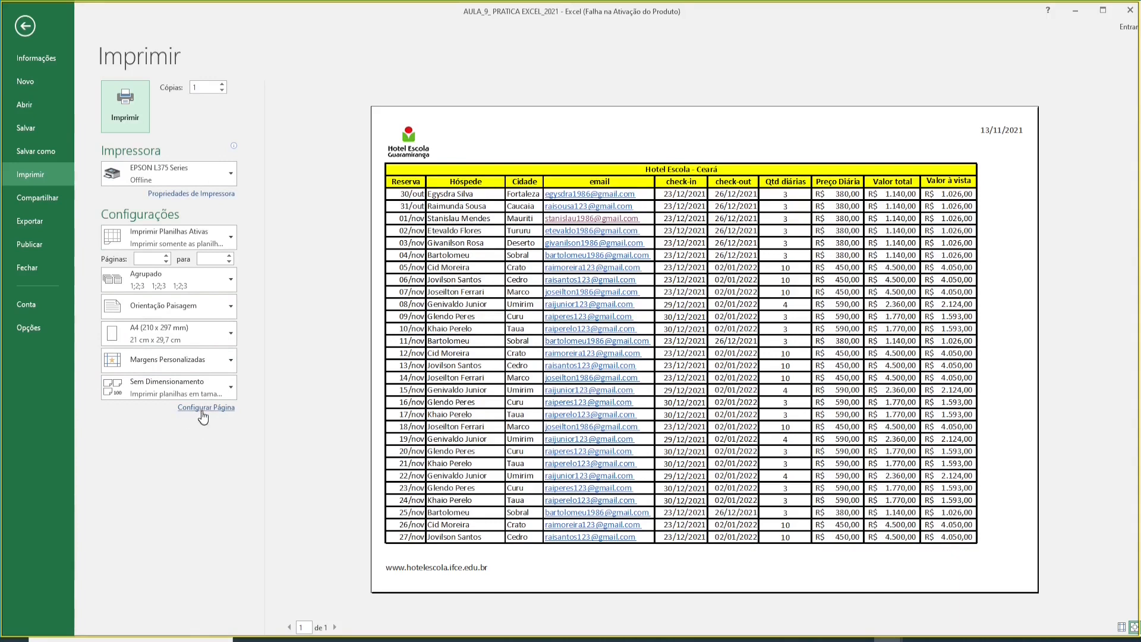
left_click(203, 408)
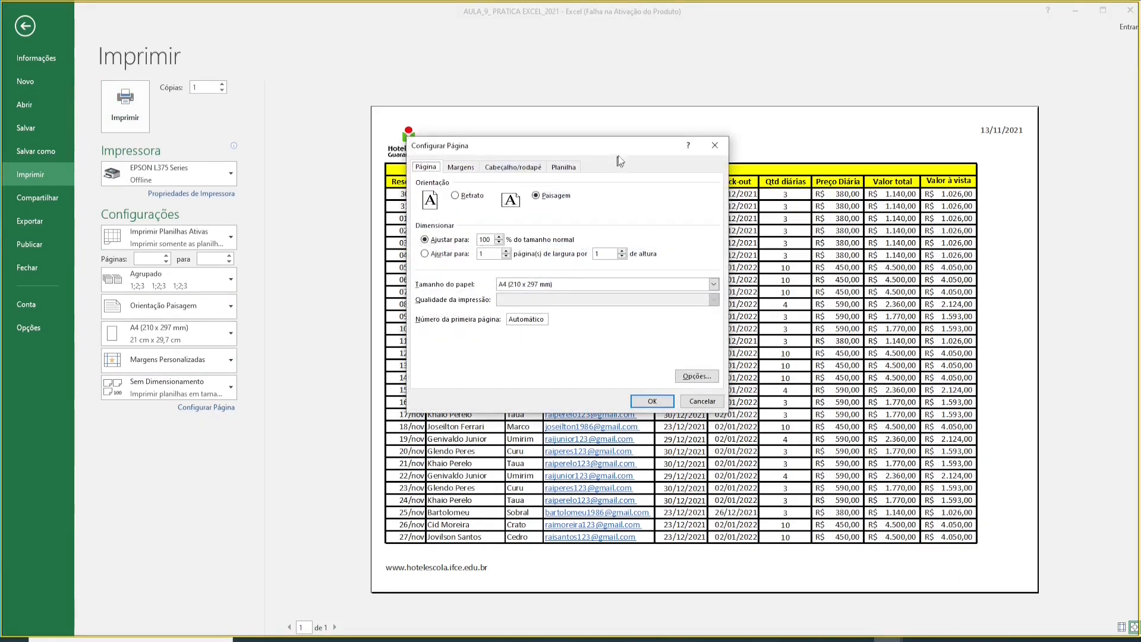
left_click_drag(618, 157, 658, 153)
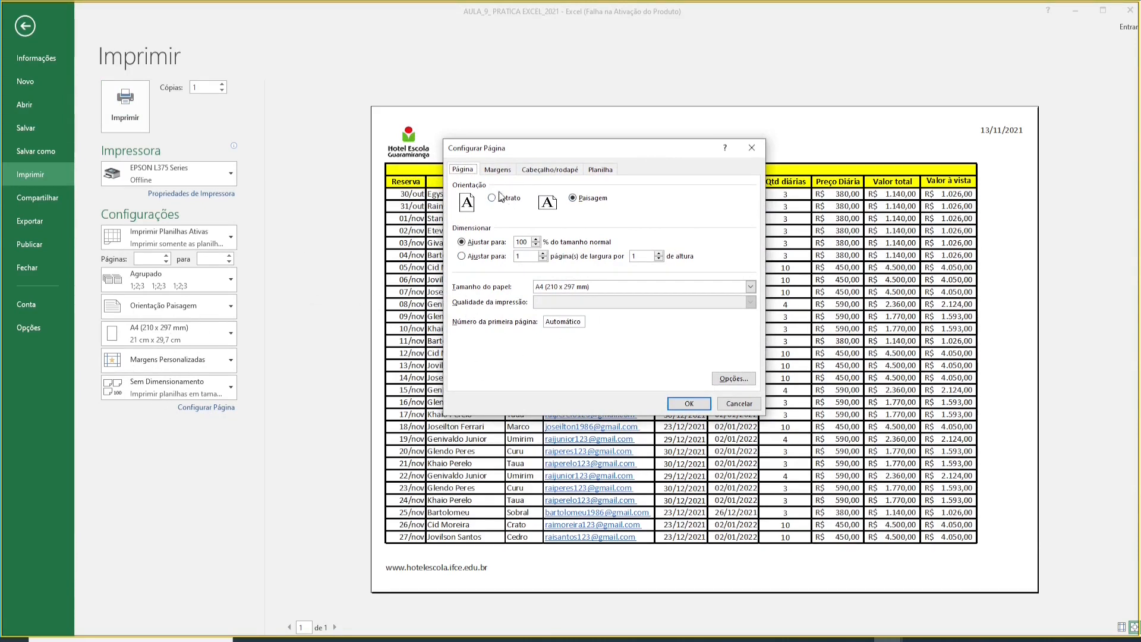
left_click(499, 171)
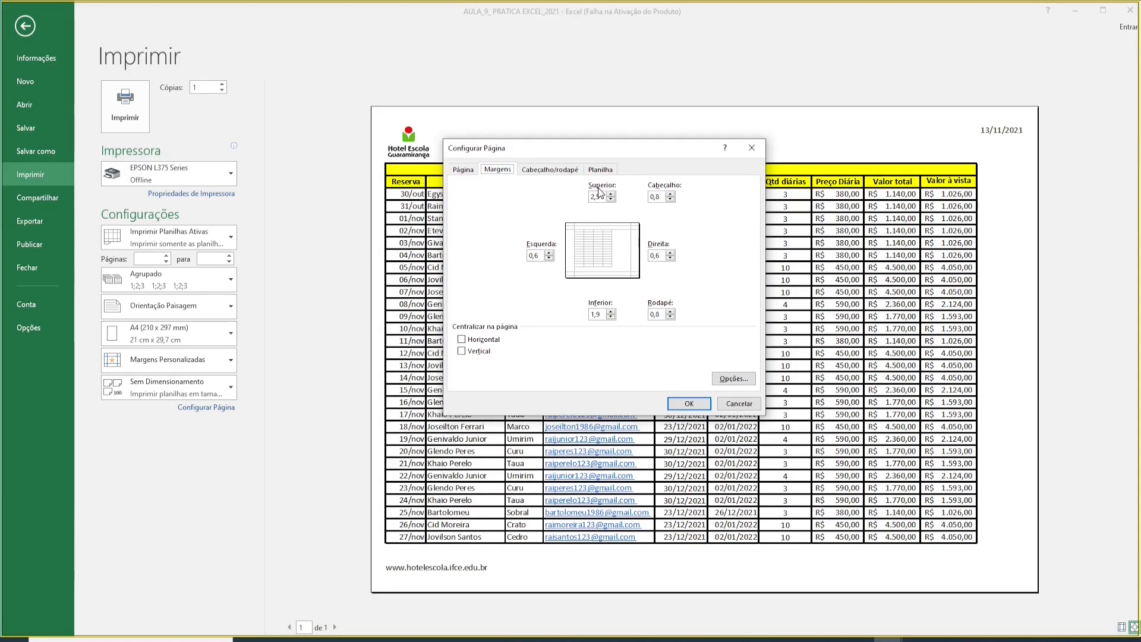
left_click(539, 170)
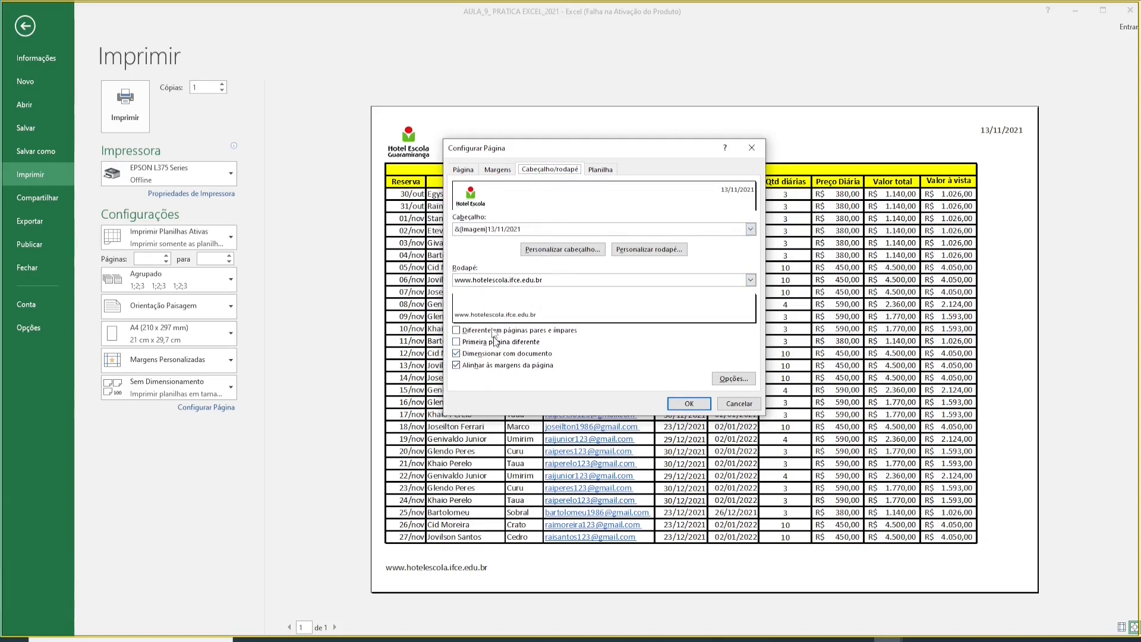
left_click(601, 171)
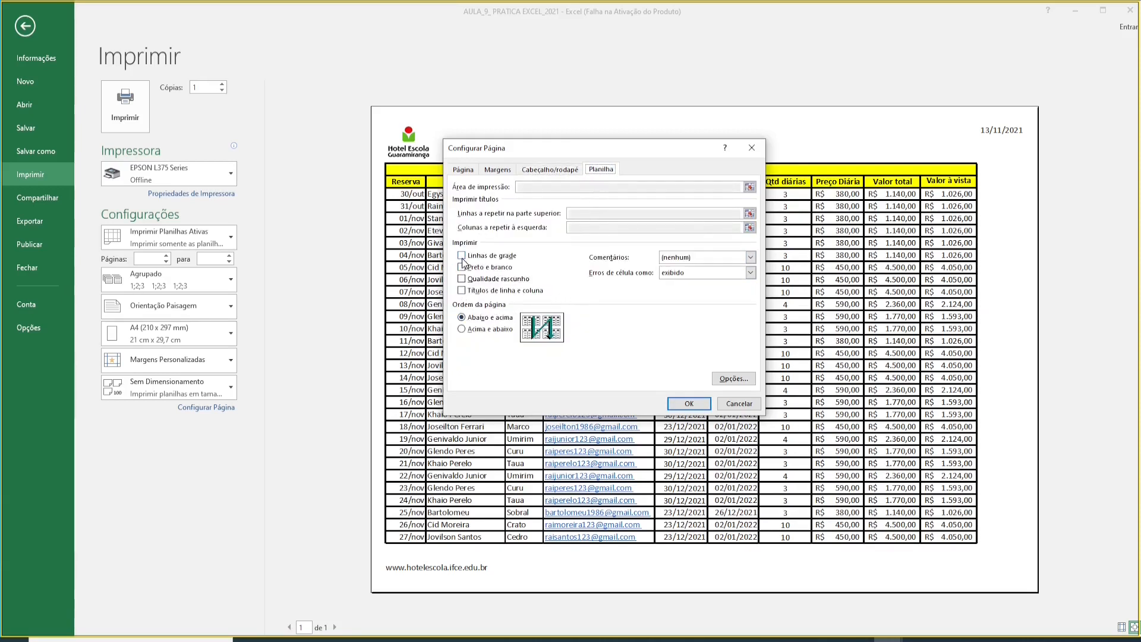
left_click(463, 291)
left_click(689, 404)
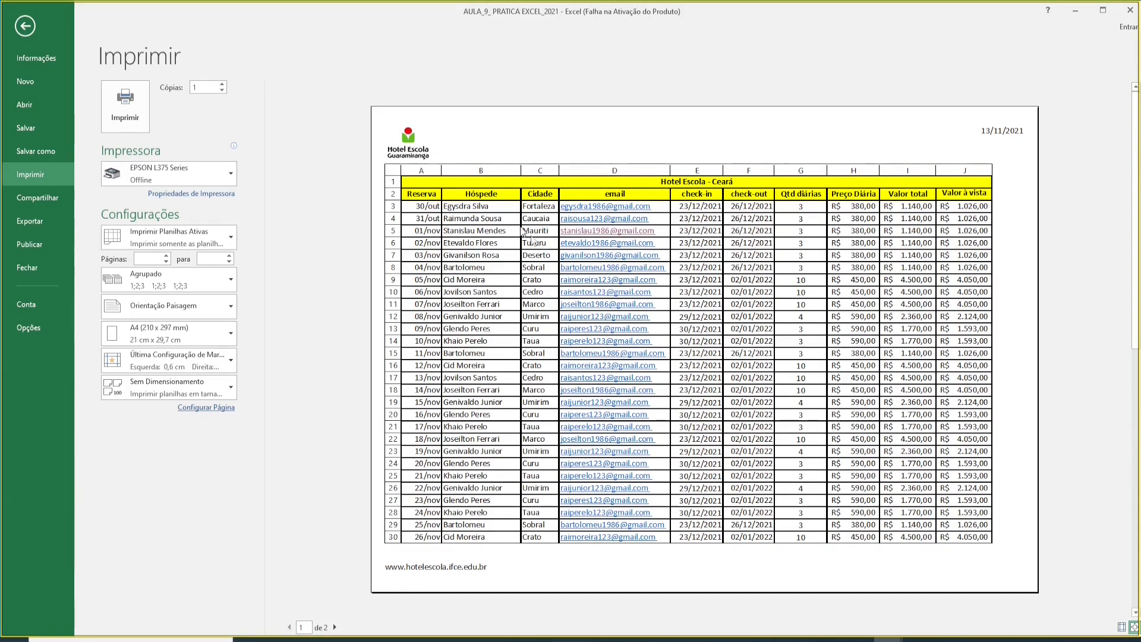
Turn off printing of row and column headings in Page Setup and return to the worksheet.
left_click(192, 410)
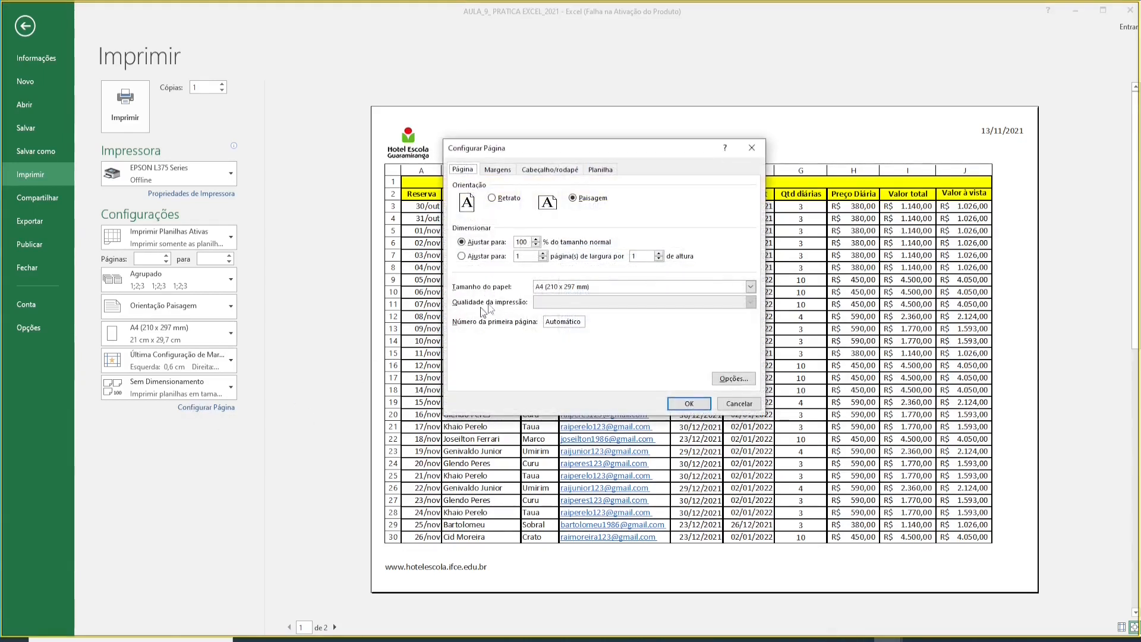
left_click(602, 169)
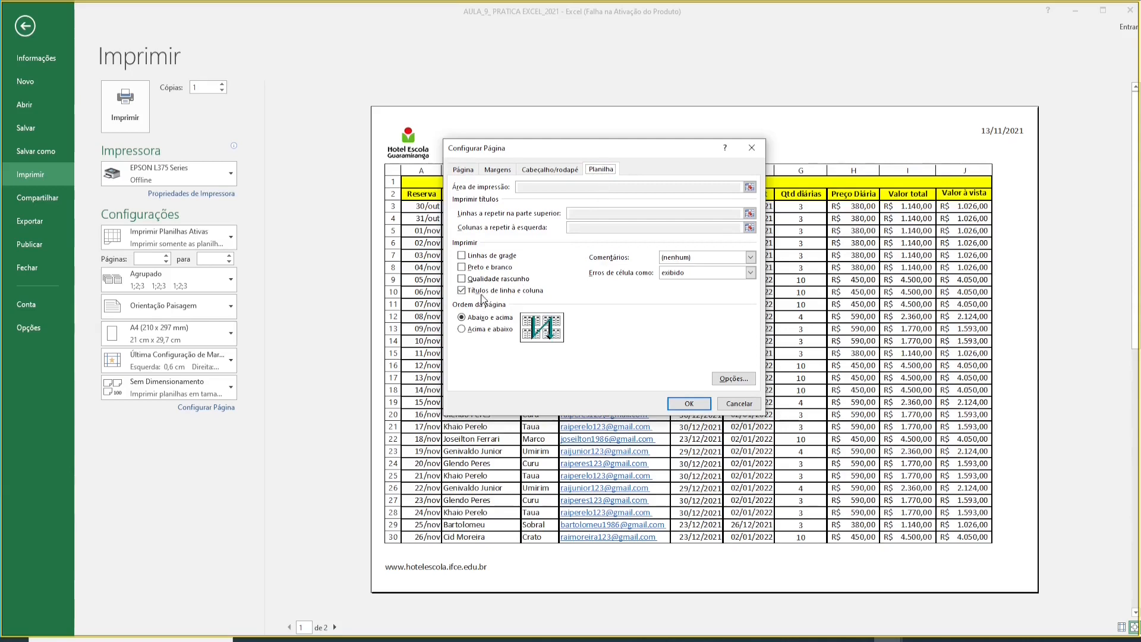
left_click(680, 404)
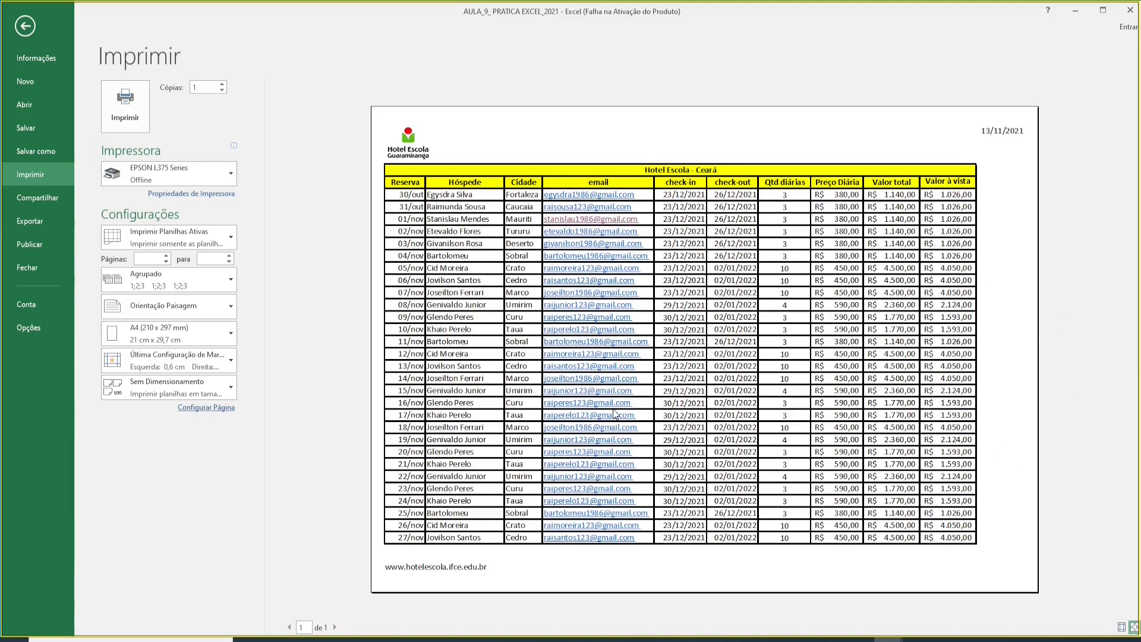
key("Escape")
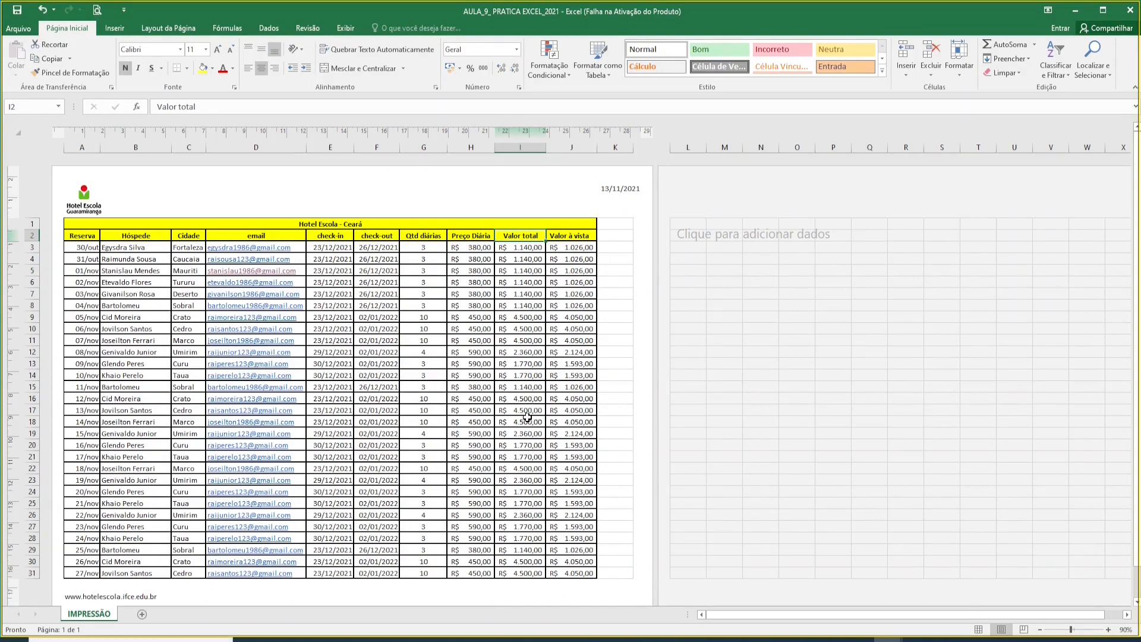
scroll(528, 416, "down", 2)
scroll(505, 410, "up", 2)
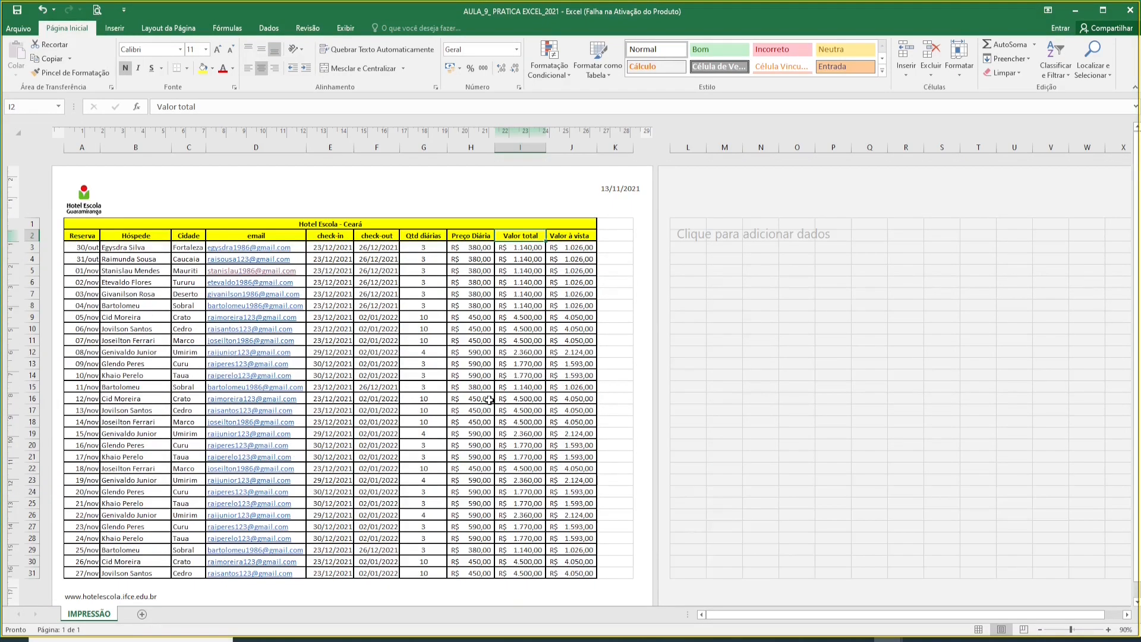